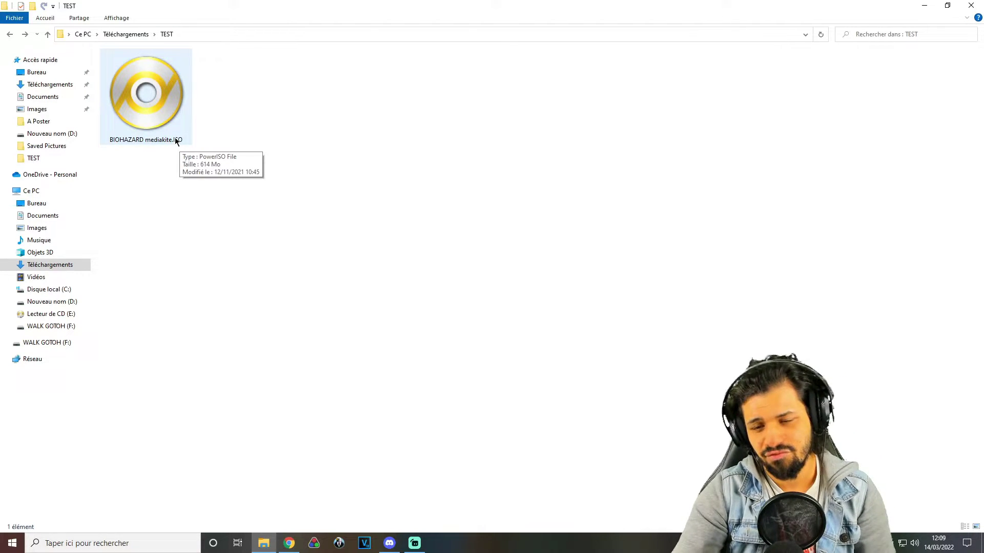
- Open BIOHAZARD mediakite.ISO in PowerISO, continuing the evaluation, and extract Biohazard.exe into the TEST folder
double_click(172, 137)
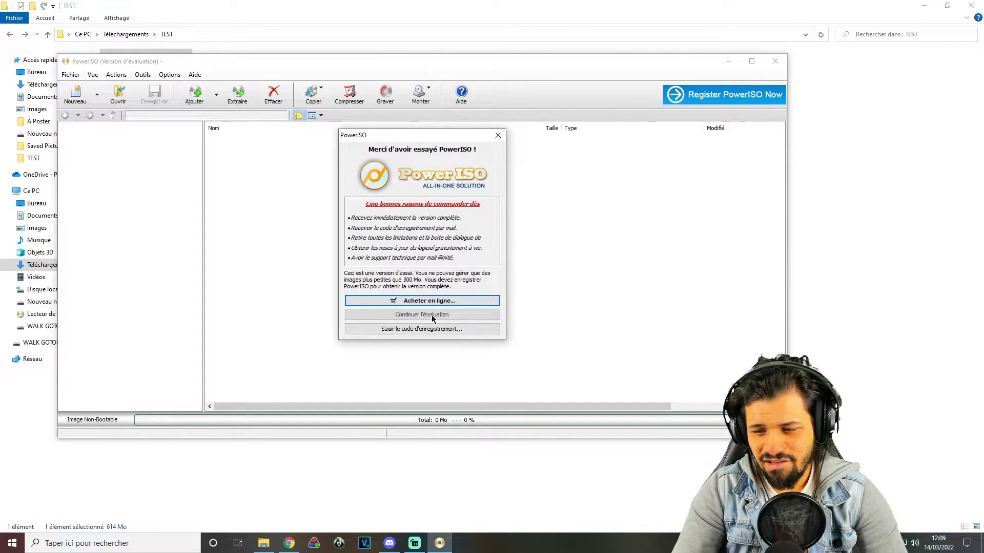
click(431, 315)
drag(267, 66, 316, 216)
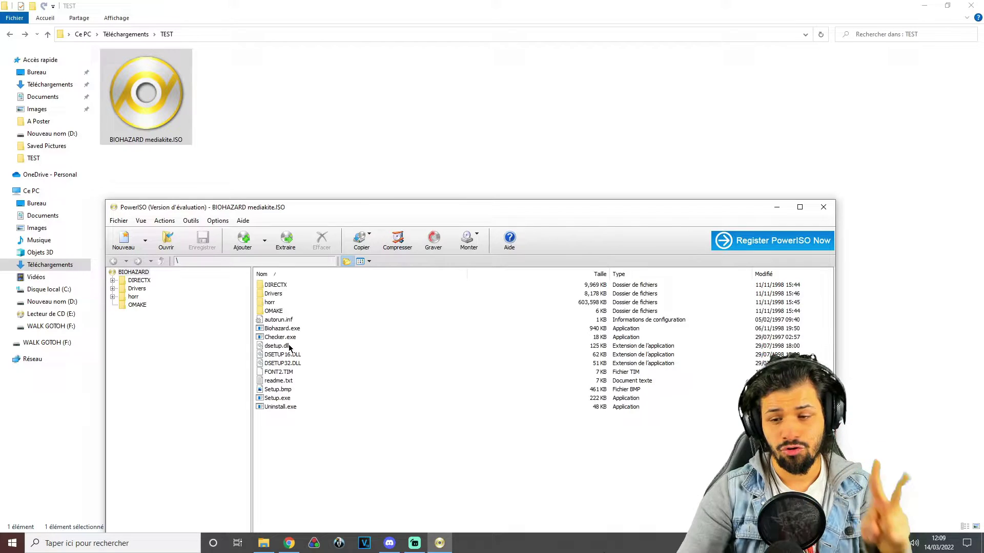
click(285, 329)
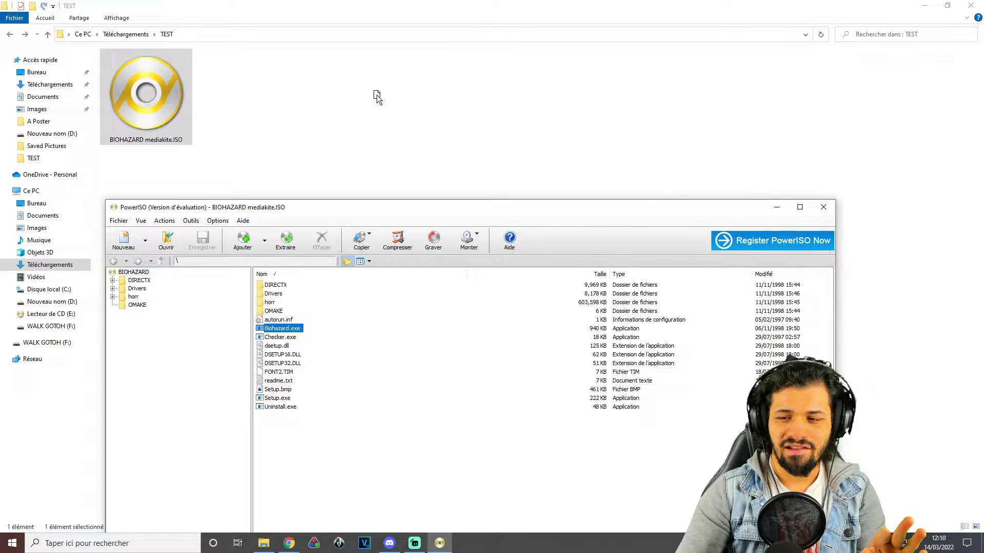
drag(377, 95, 377, 94)
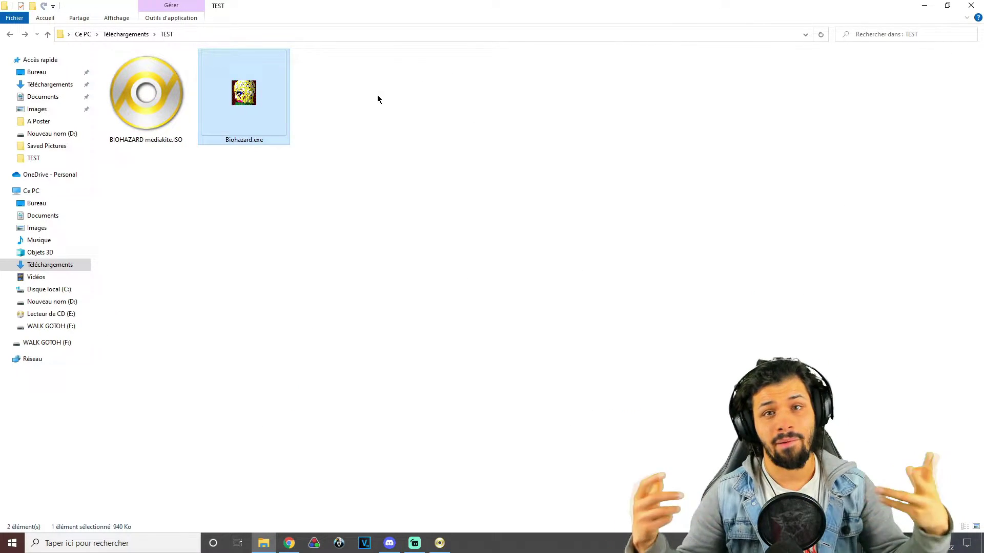
- Extract the JPN folder from the disc image's horr folder into the TEST folder and close PowerISO
click(440, 543)
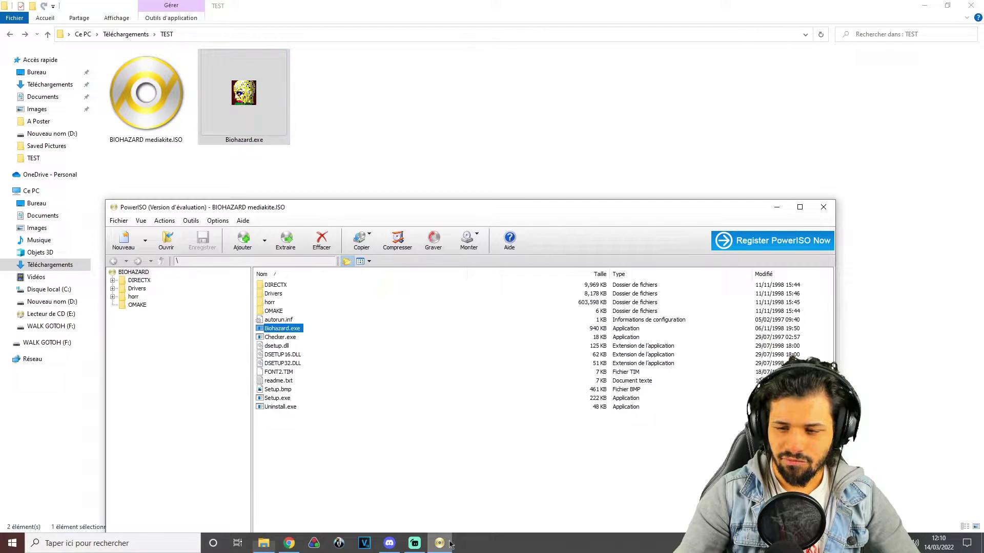
double_click(274, 304)
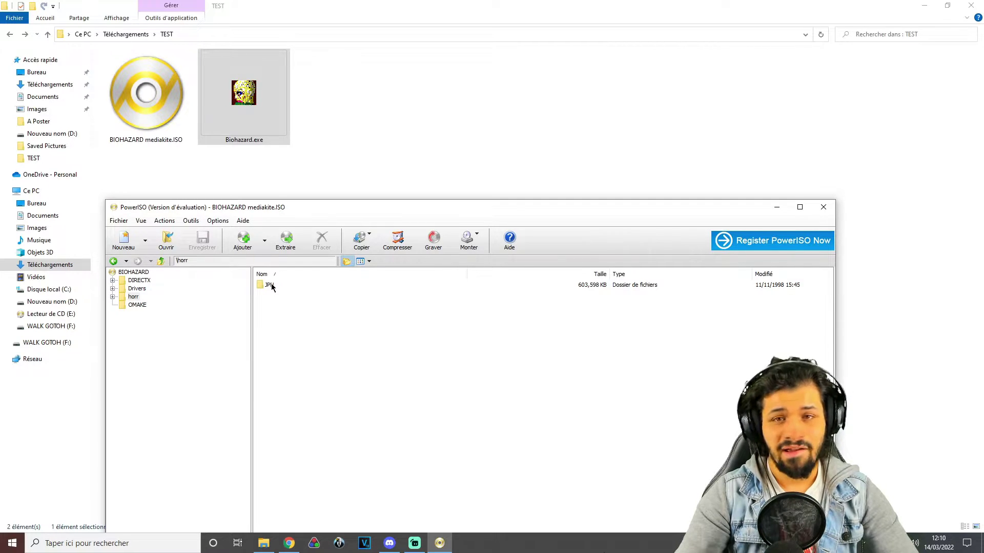
drag(269, 285, 352, 120)
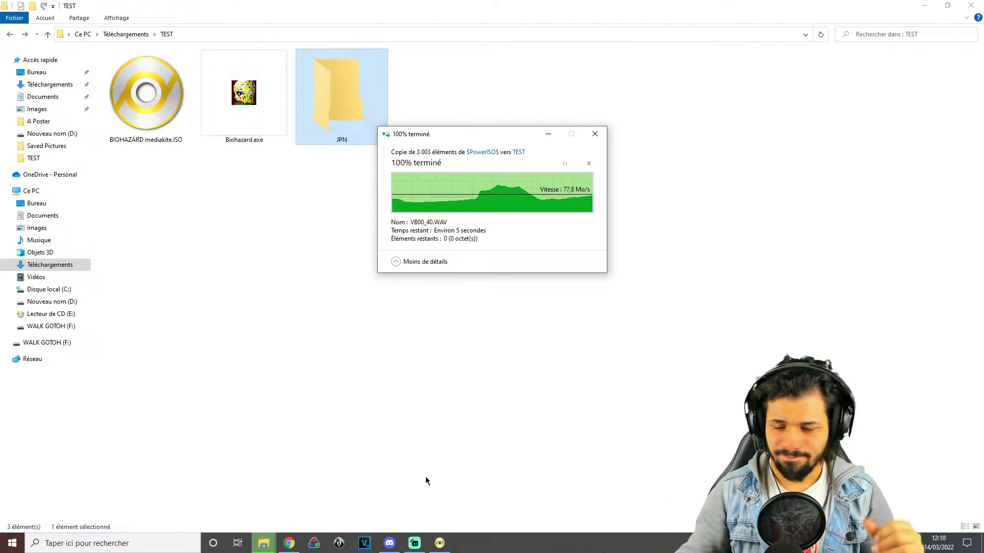
click(439, 543)
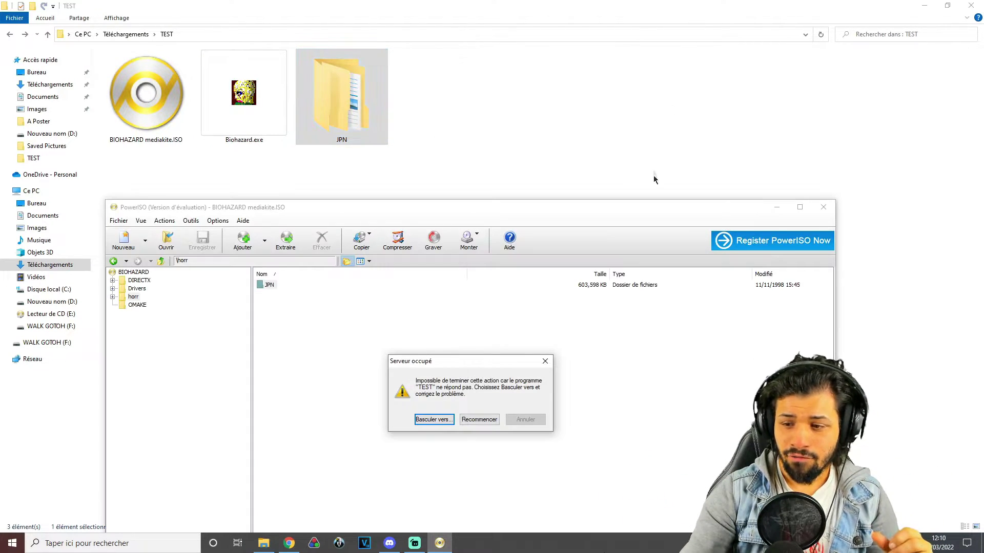
click(537, 419)
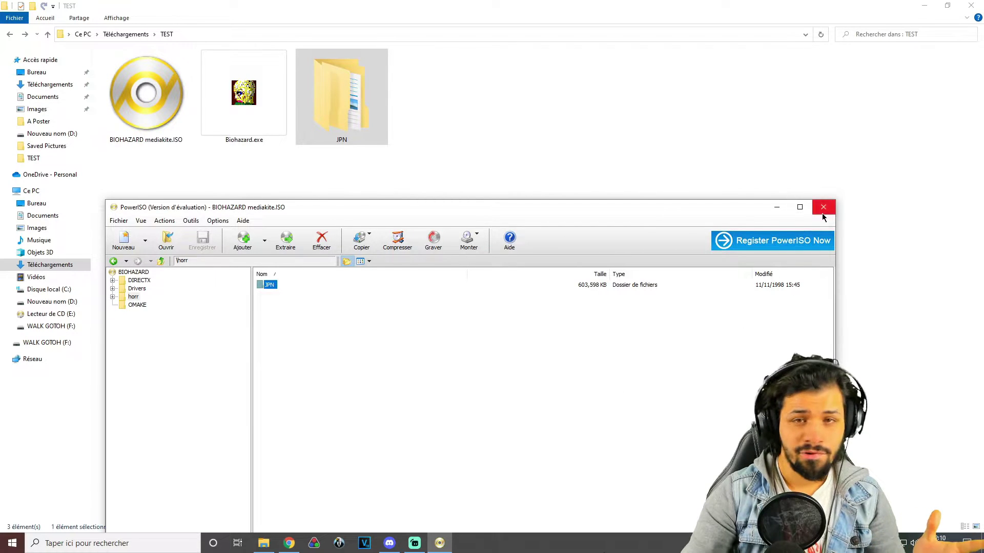
click(823, 207)
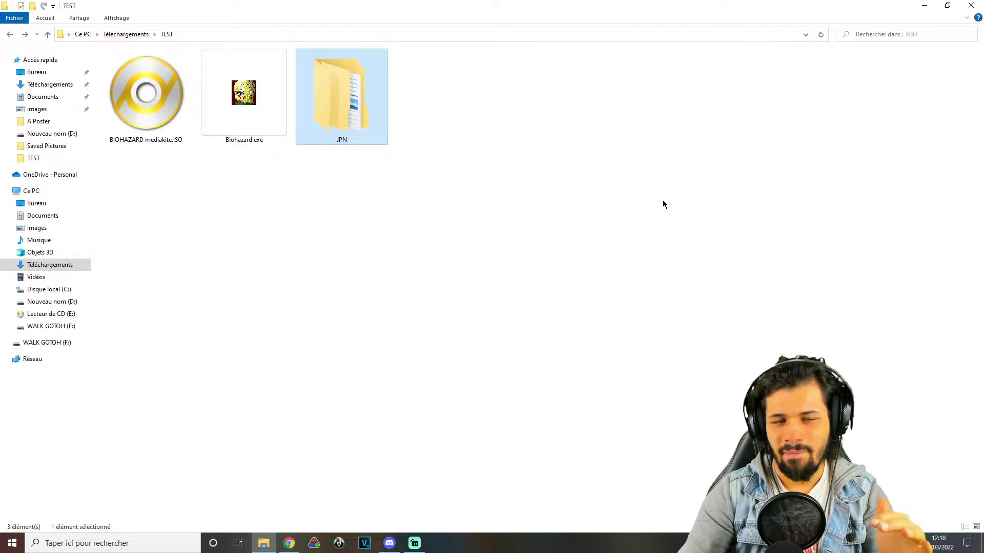
- In Chrome, download the Classic REbirth DLL archive for Resident Evil 1 into the TEST folder and return to that folder
click(287, 545)
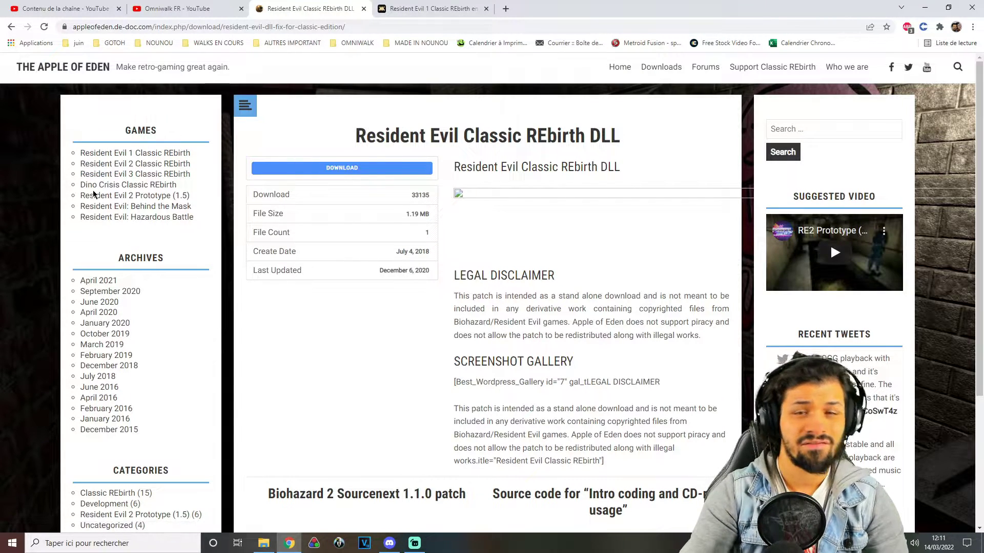
click(117, 157)
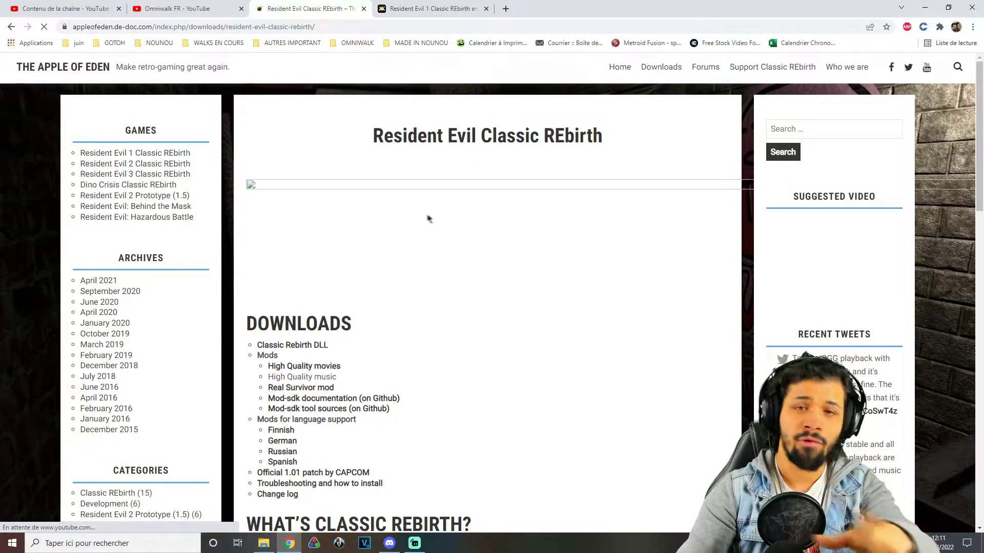
scroll(416, 246, down, 2)
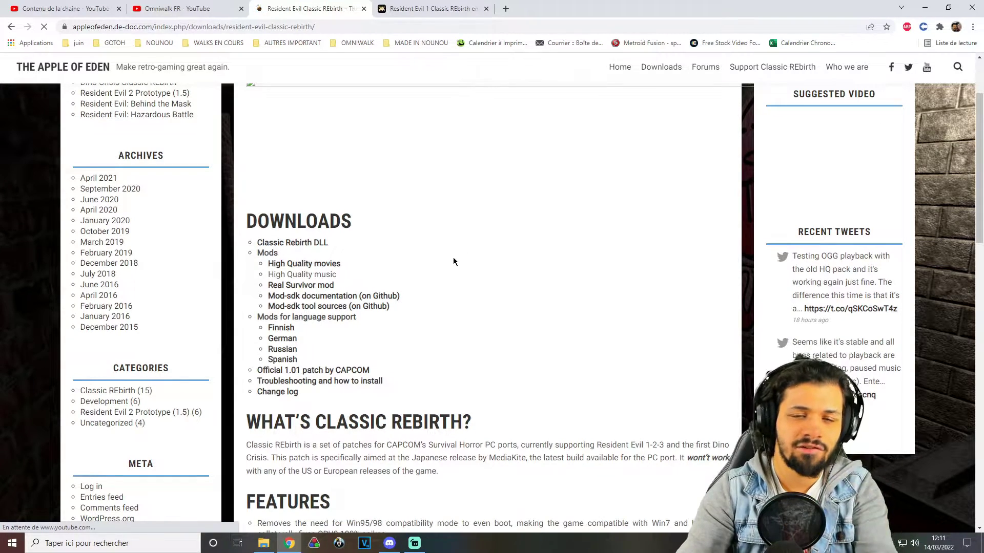
click(324, 243)
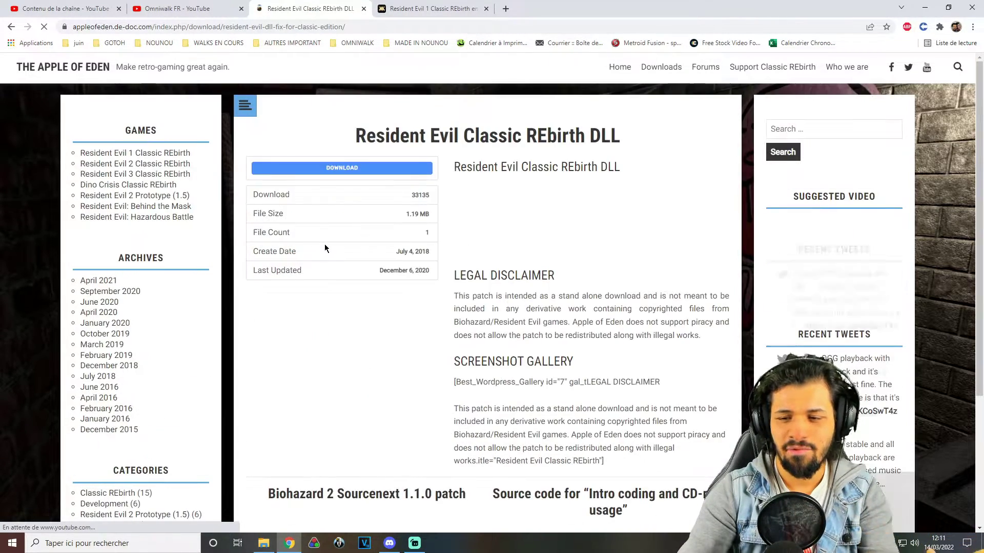
click(379, 168)
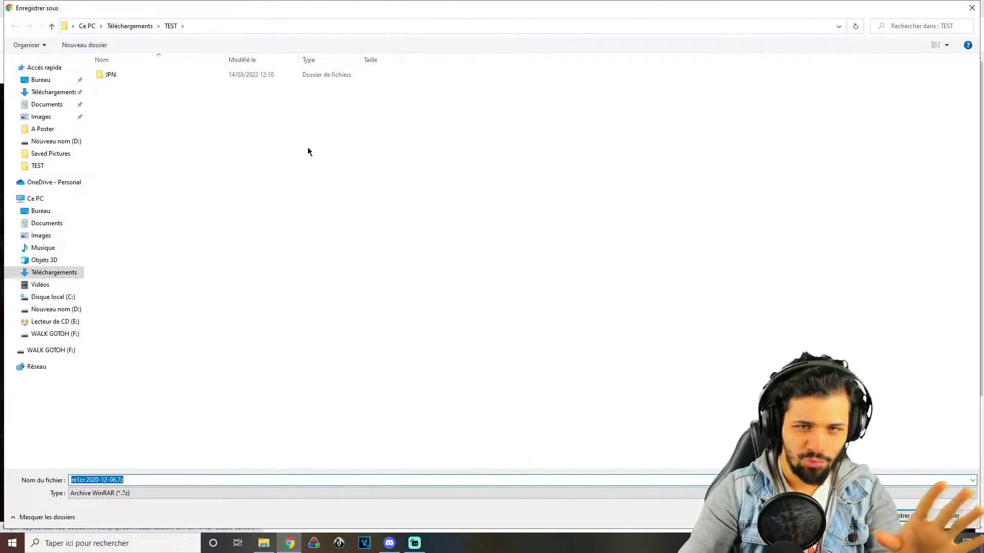
click(901, 517)
click(265, 544)
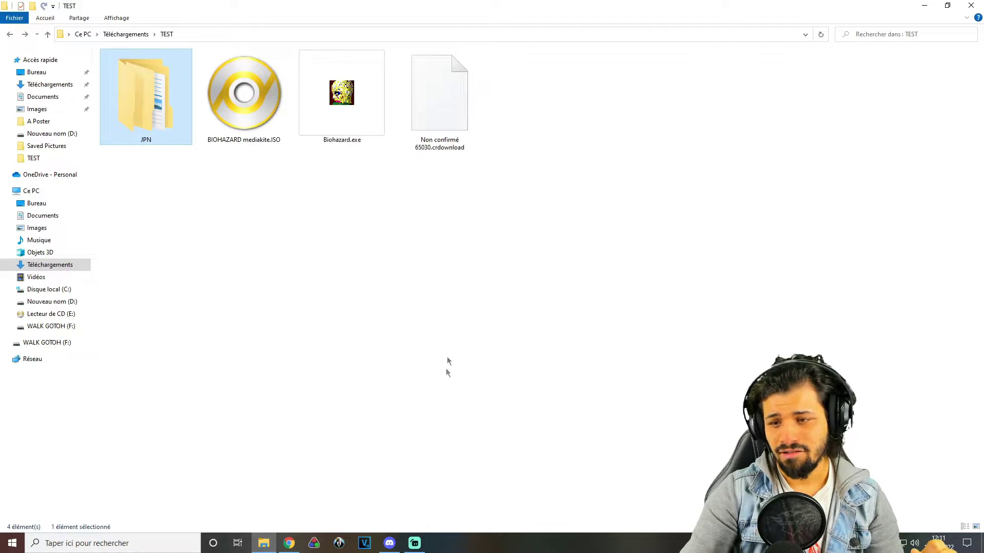
click(451, 303)
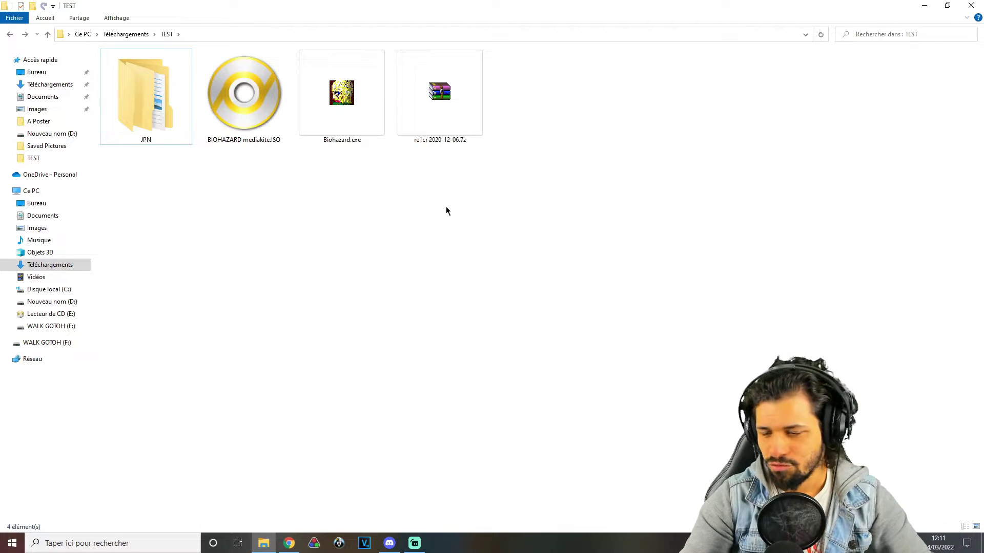
- Open the re1cr 2020-12-06.7z archive in WinRAR, dismiss the evaluation notice and select ddraw.dll
double_click(447, 132)
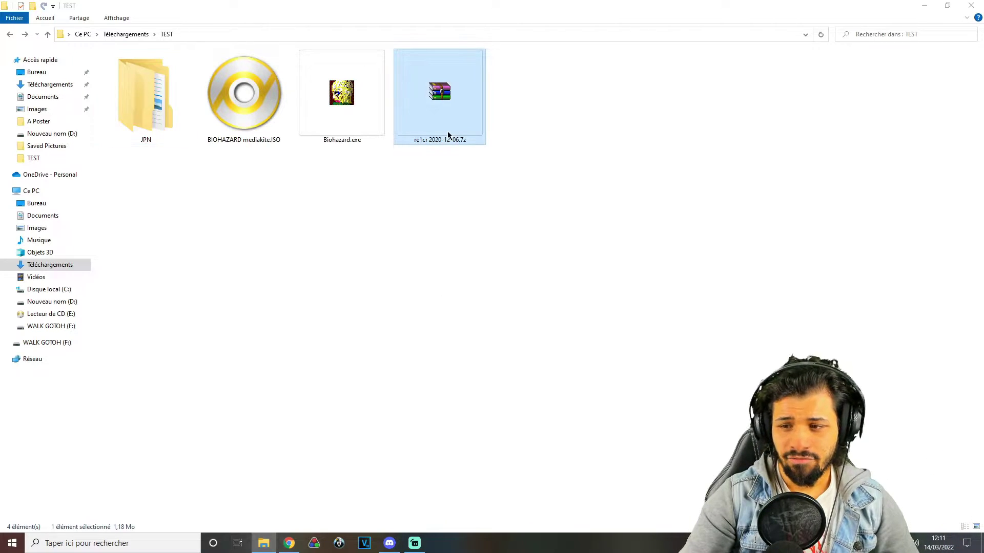
click(687, 107)
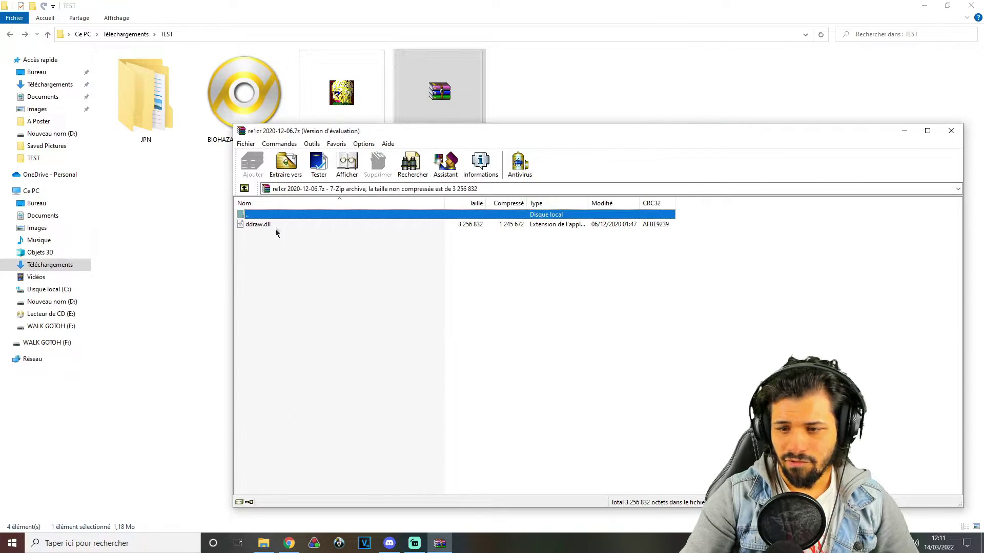
click(266, 228)
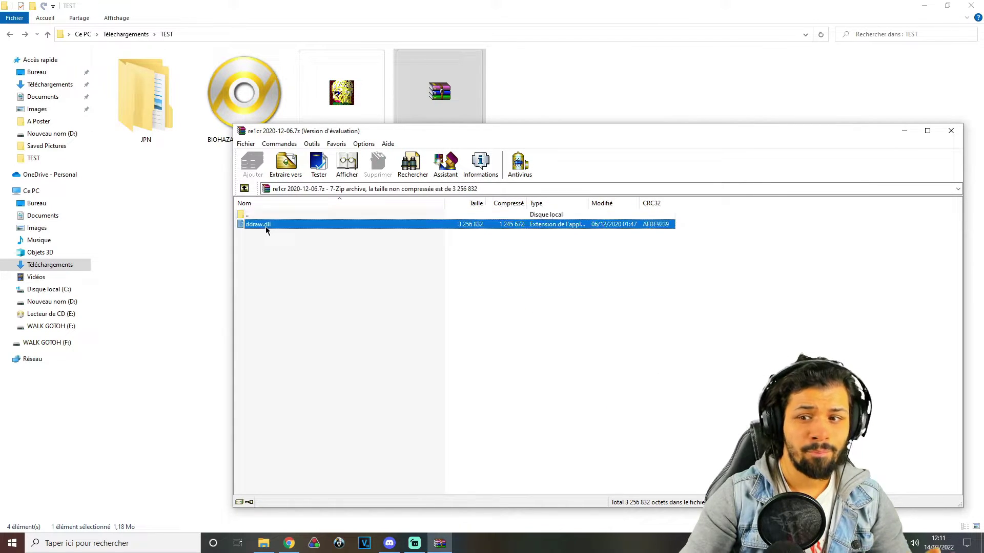
- Try to launch Biohazard.exe from the TEST folder without the patch DLL, and cancel its dialog
click(374, 99)
double_click(374, 99)
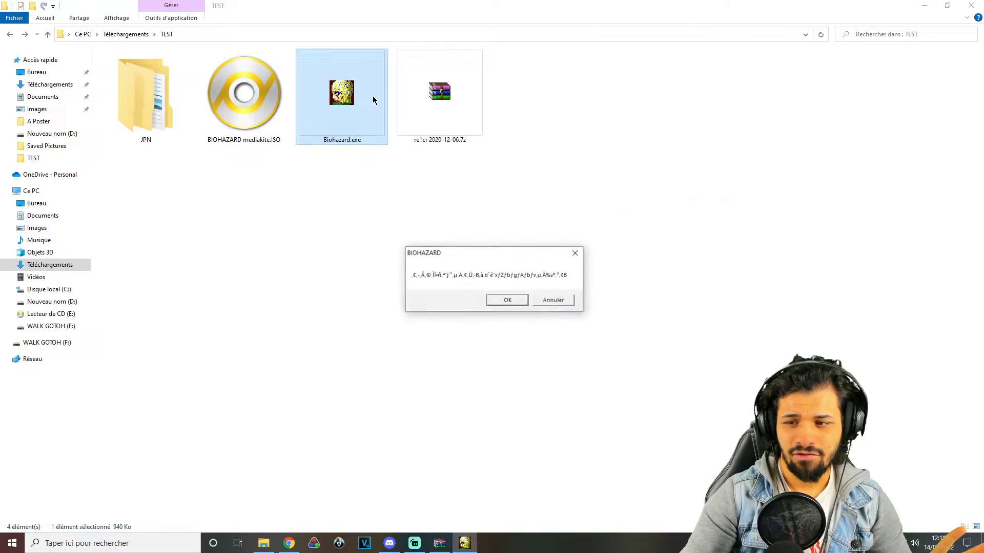
click(556, 300)
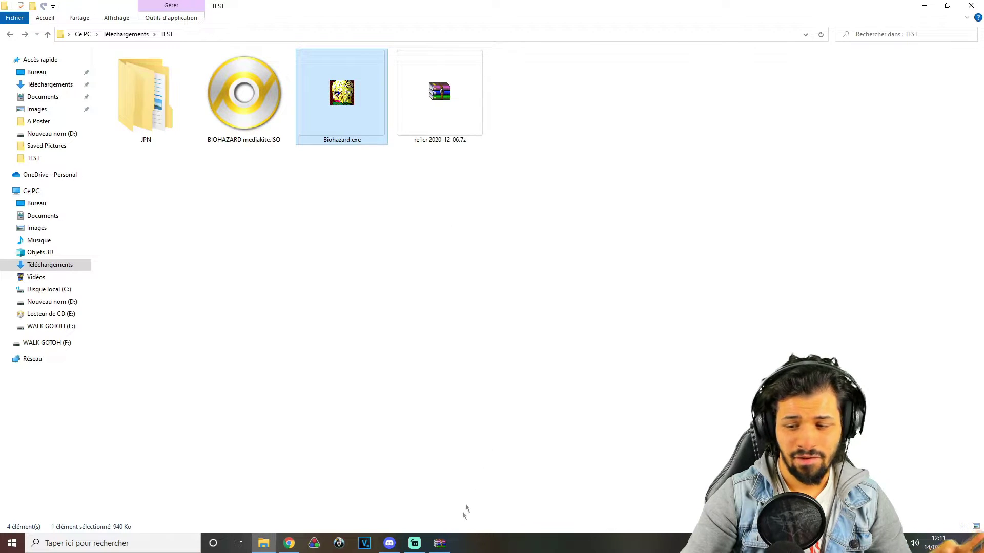
- Extract ddraw.dll from the WinRAR archive into the TEST folder beside Biohazard.exe and close the archive
click(440, 543)
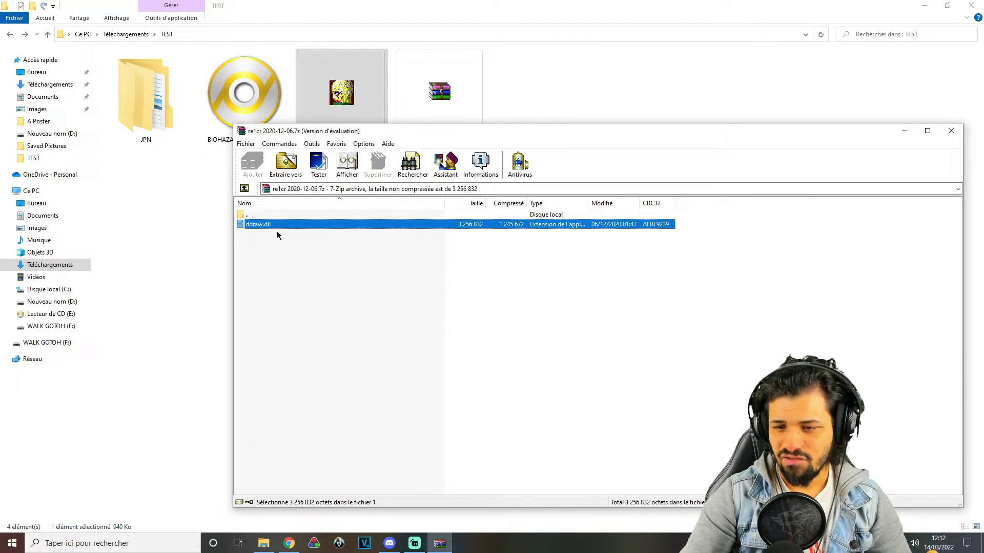
drag(268, 226, 610, 103)
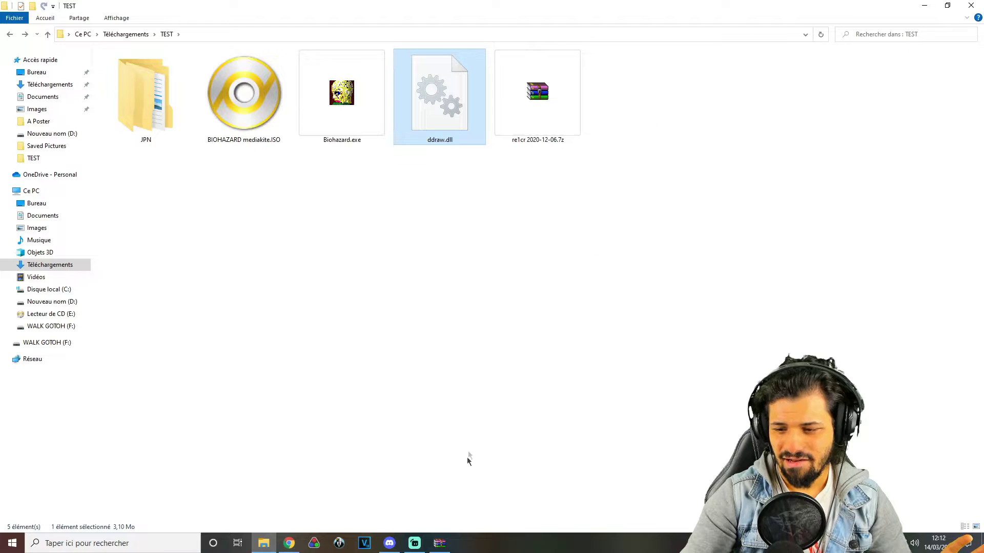
right_click(440, 543)
click(440, 521)
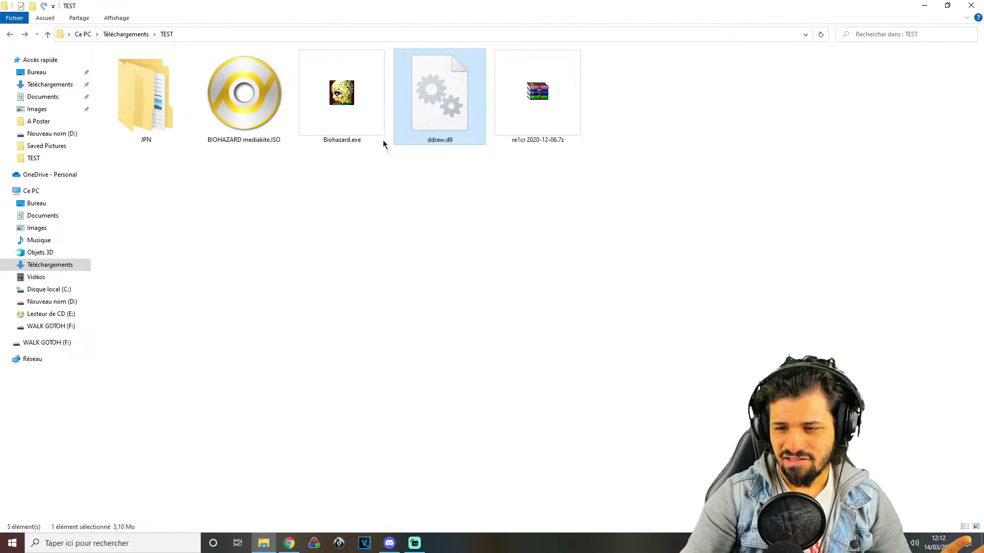
- Launch Biohazard.exe with the patch in place and accept loading a default configuration
double_click(362, 121)
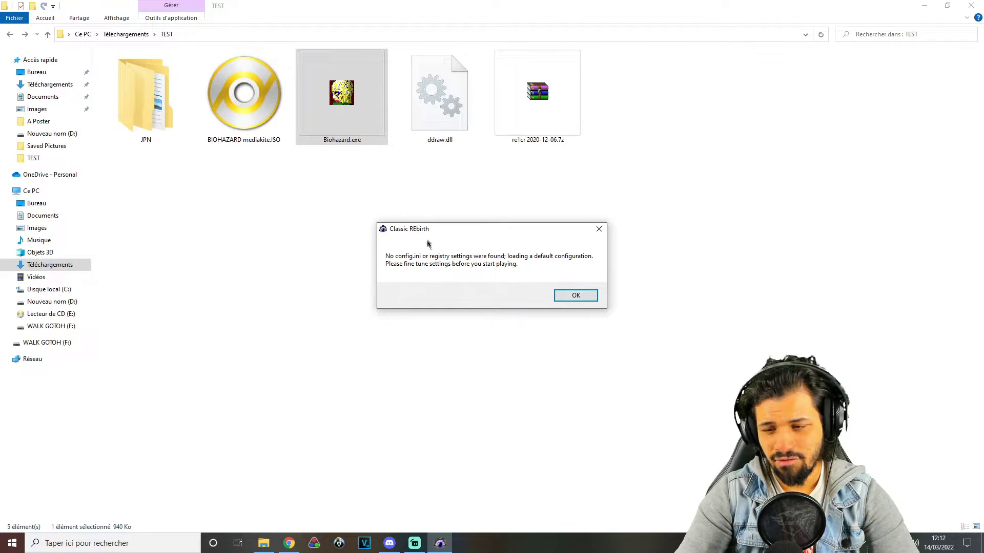
click(576, 296)
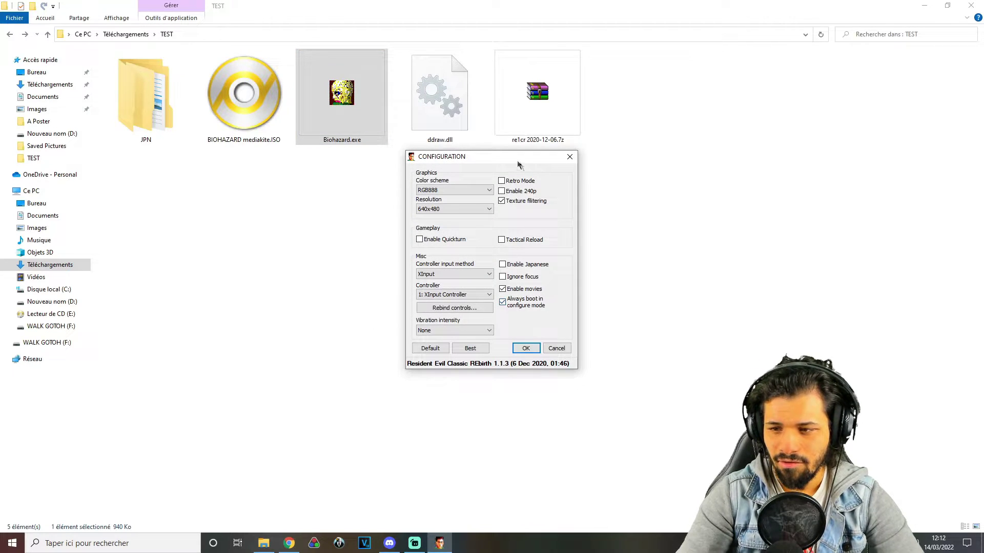
drag(498, 162, 452, 188)
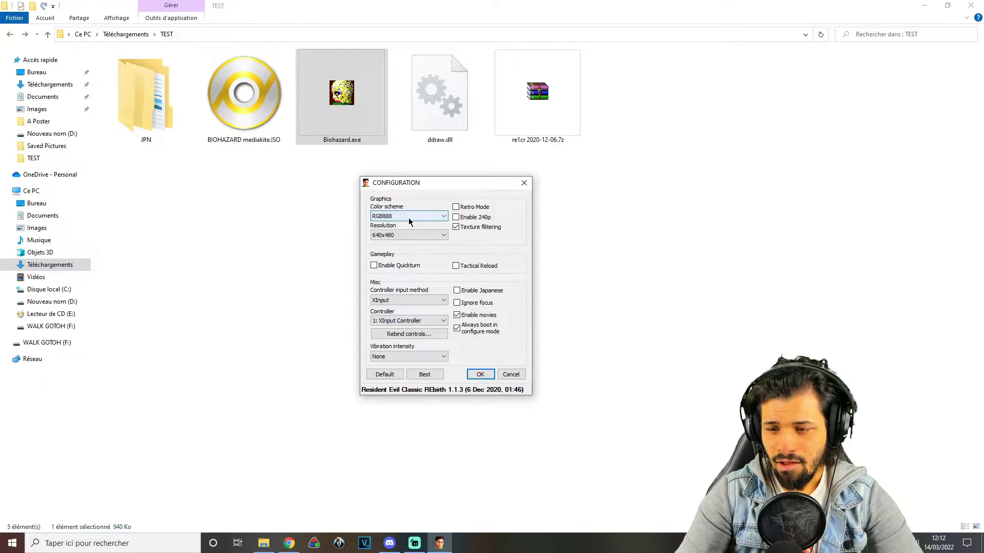
- Configure the game with the RGB888 color scheme, 1280x960 resolution and Quickturn enabled
click(399, 218)
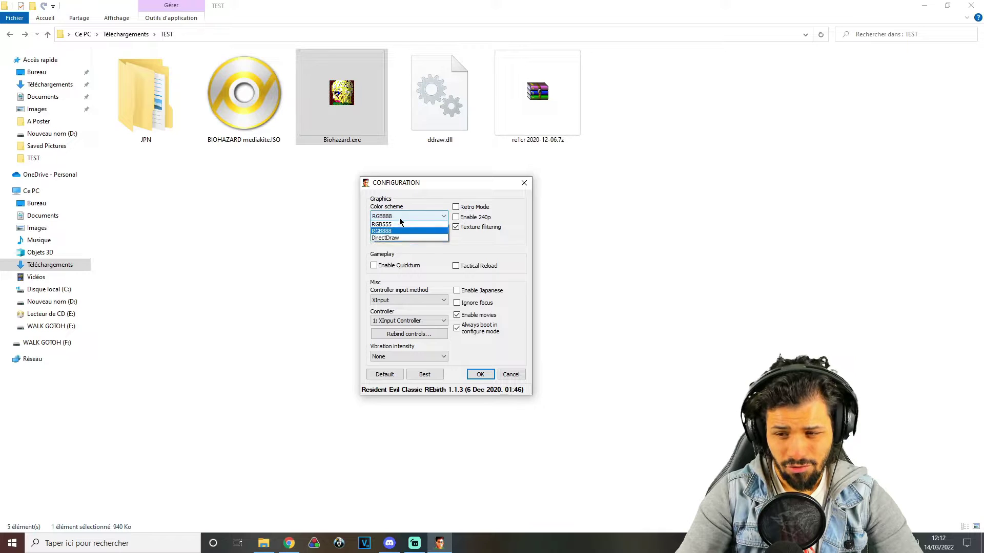
click(397, 232)
click(396, 235)
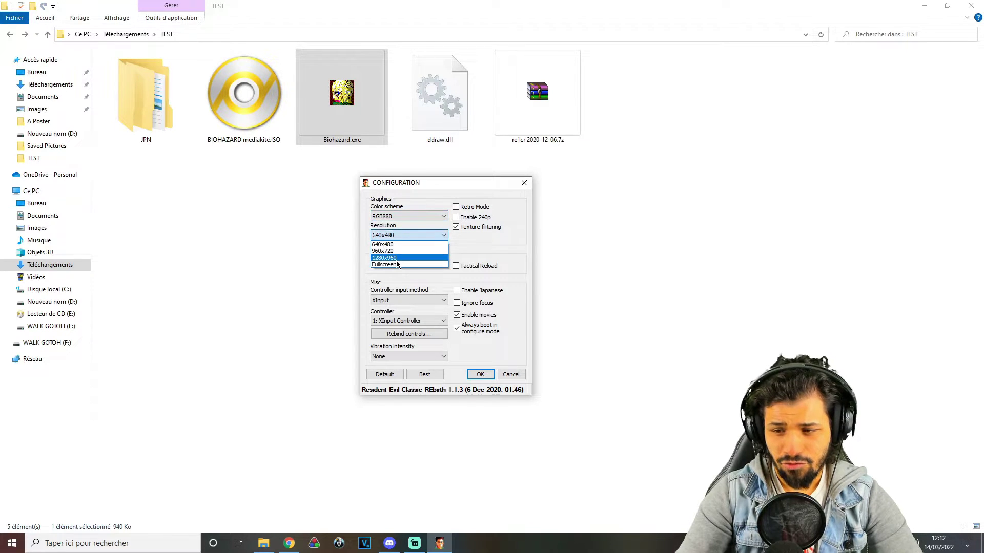
click(396, 259)
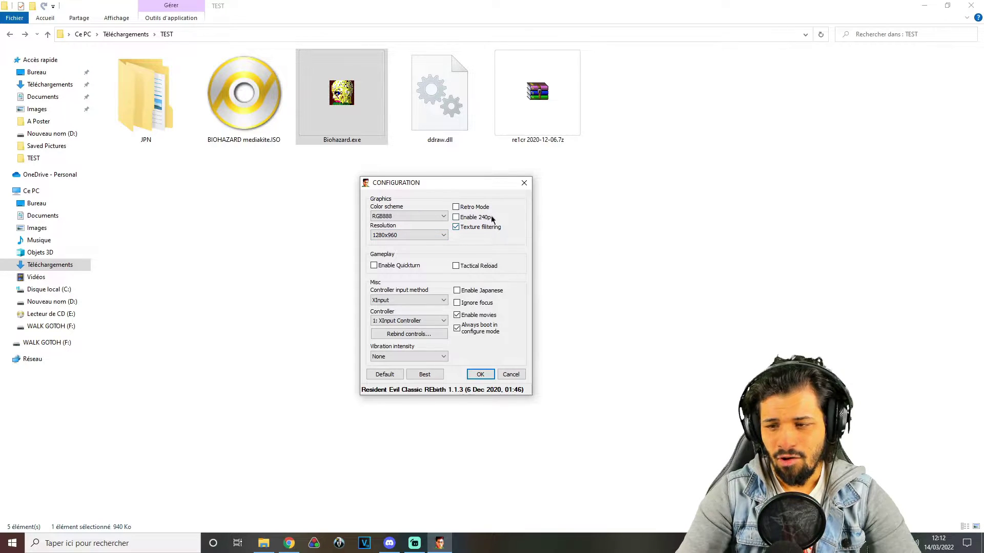
mouse_move(465, 208)
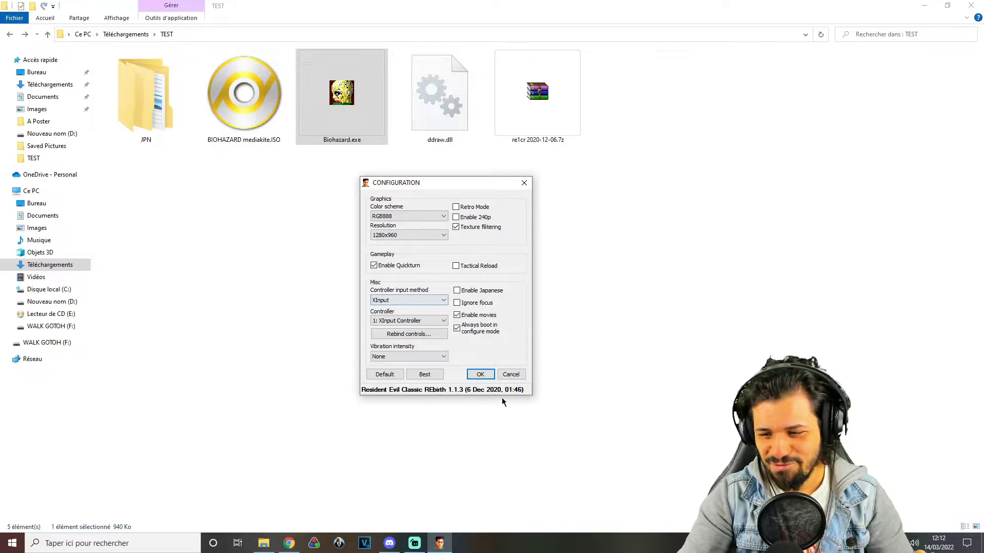
- Accept the configuration to start the game and advance past the title screen to the New Game and Load Game choices
click(487, 375)
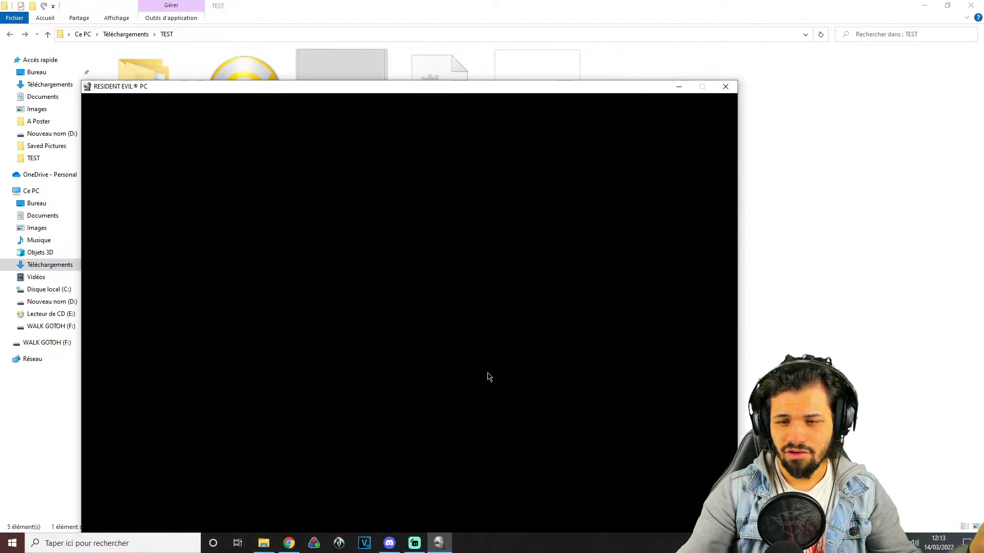
drag(490, 82, 514, 21)
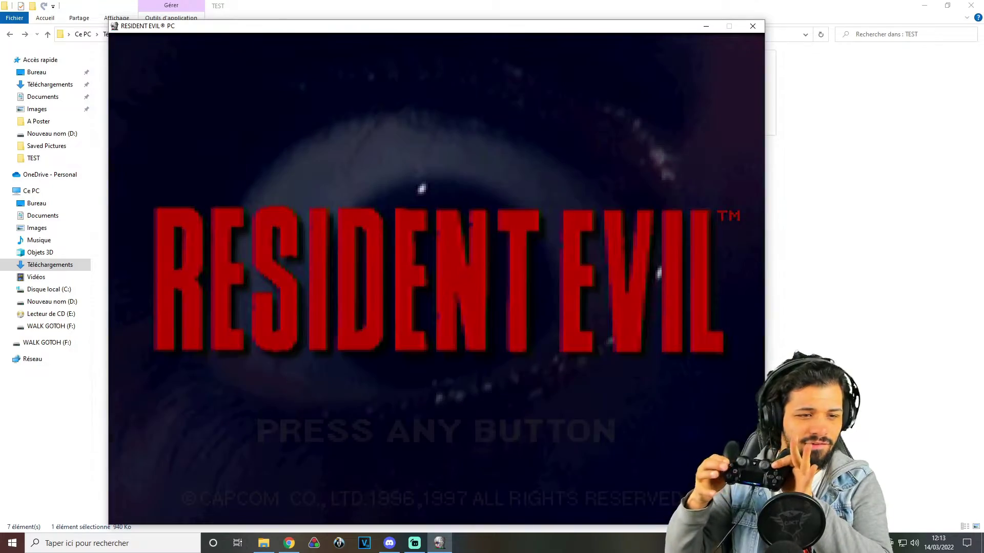
key(Return)
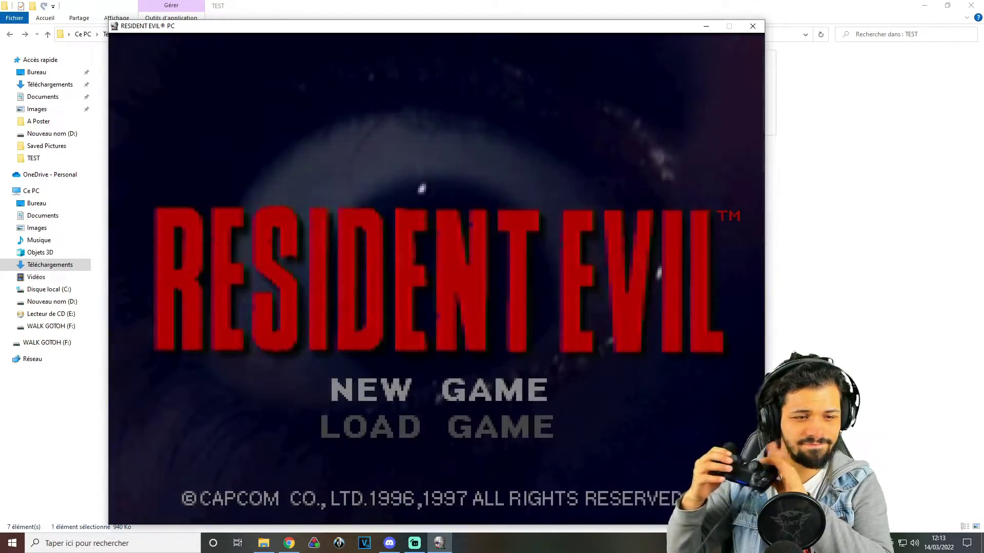
- Start a new game to view the character selection and close the game
key(Return)
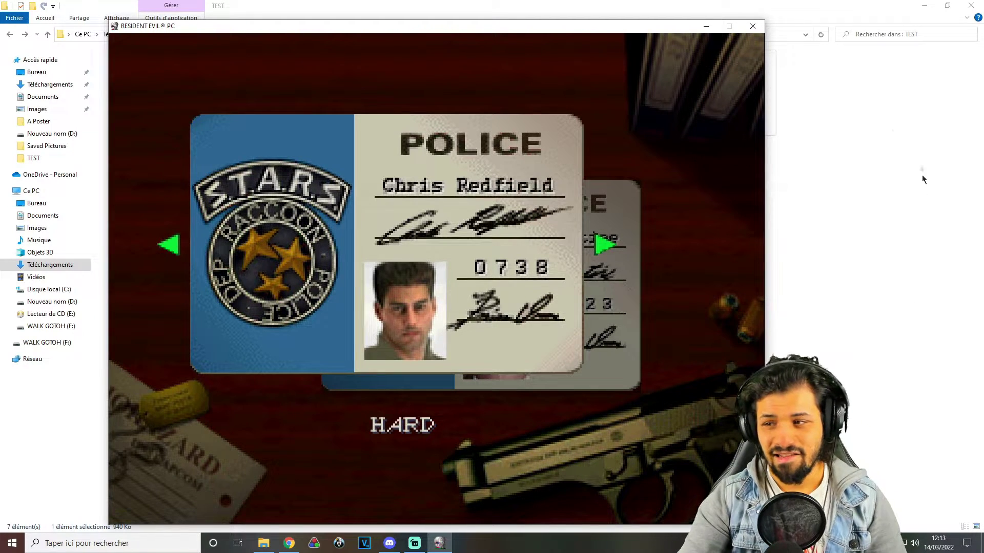
click(752, 26)
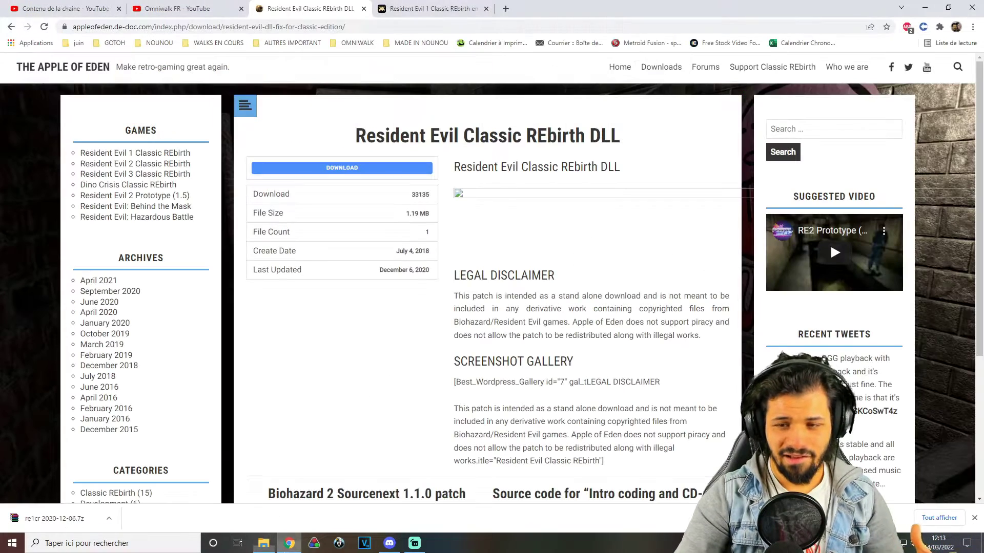
- Switch to Chrome and examine the French mod's installation instructions in the Abandonware forum thread "Resident Evil 1 Classic REbirth en français"
click(289, 543)
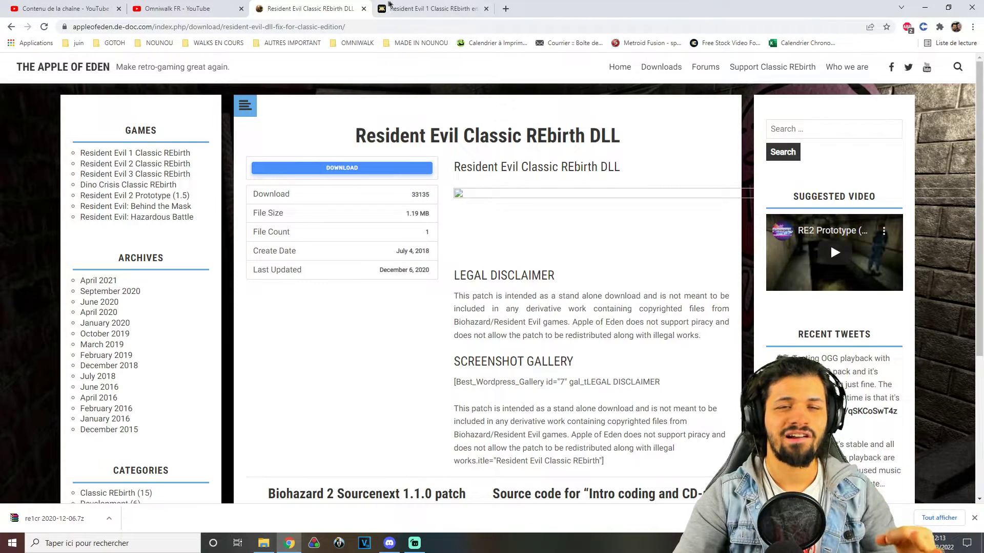
click(405, 8)
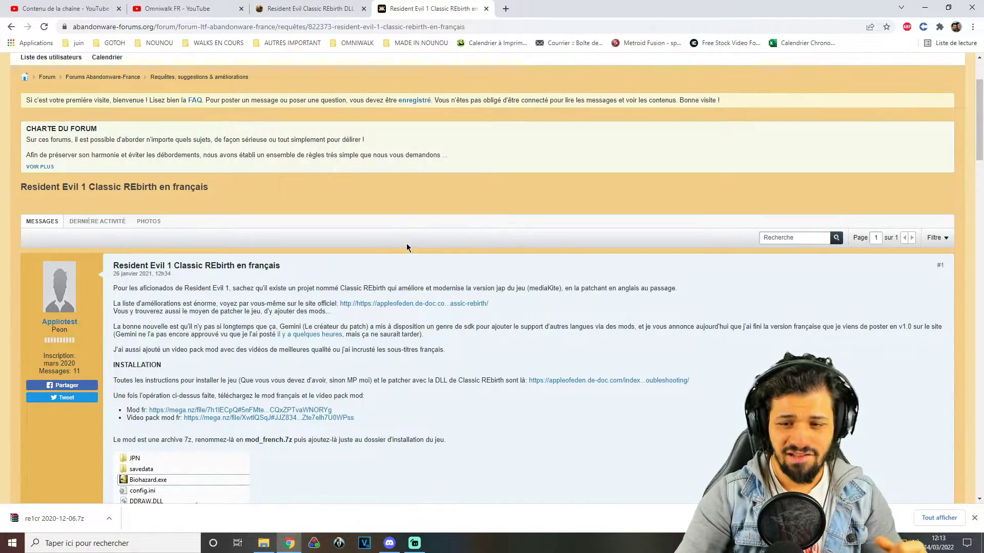
scroll(407, 247, up, 2)
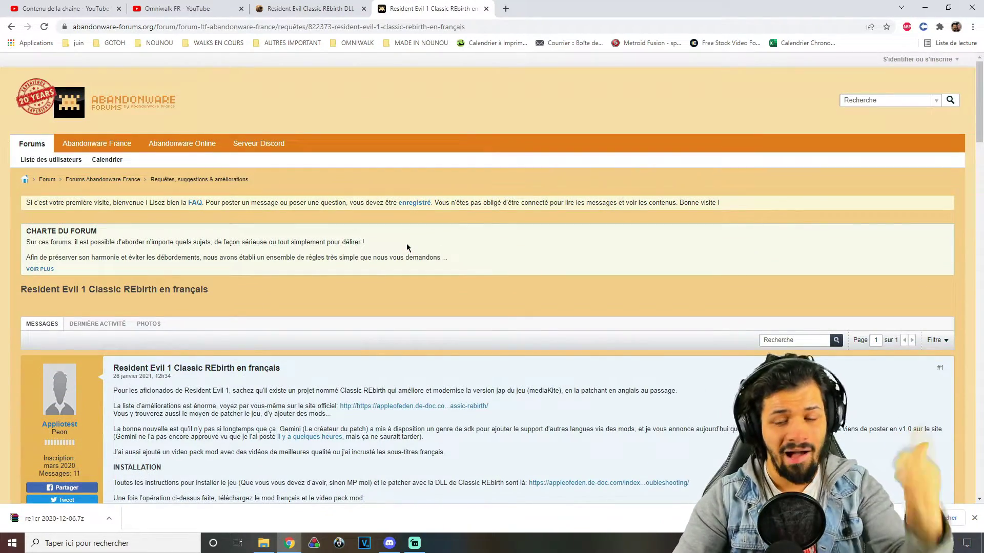
scroll(377, 301, down, 2)
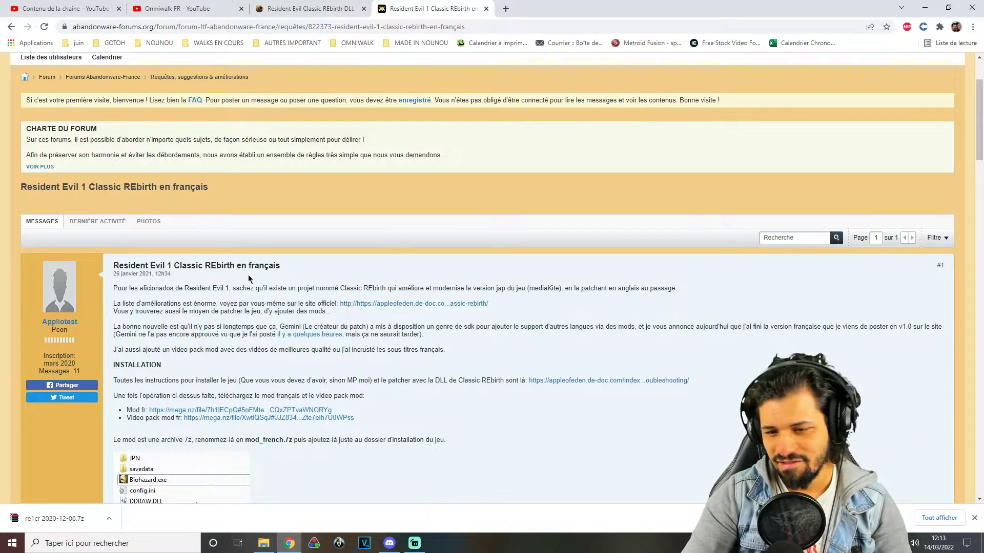
scroll(367, 395, down, 2)
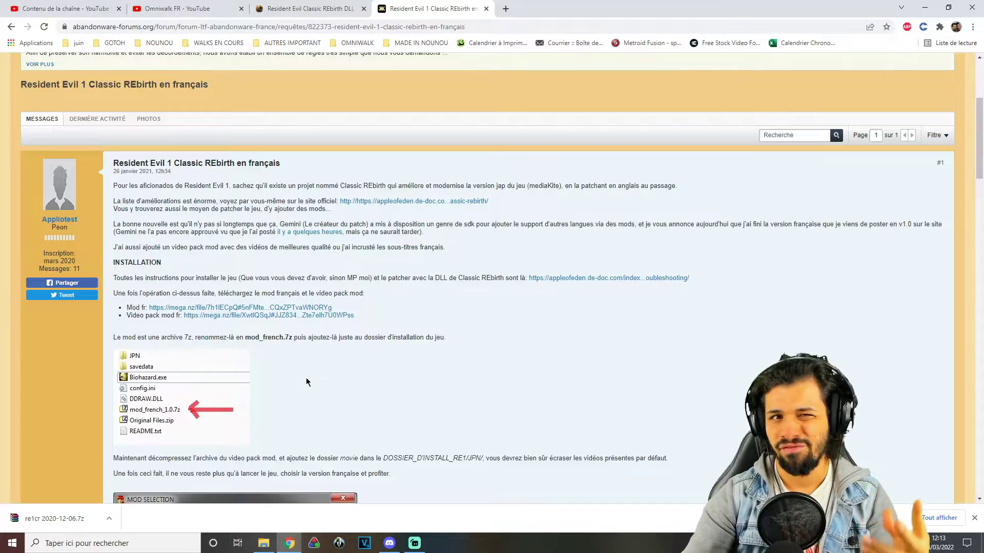
scroll(308, 382, down, 3)
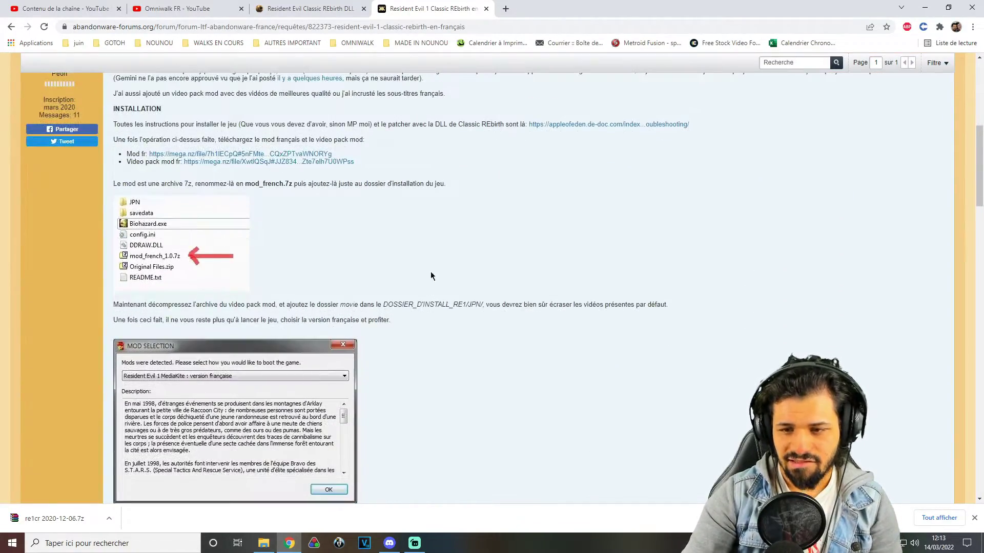
scroll(372, 246, up, 3)
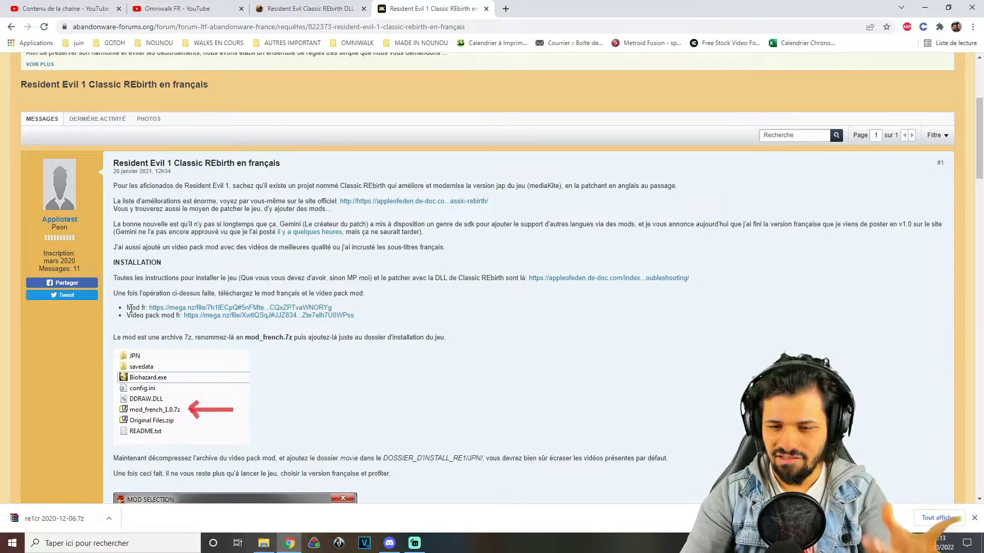
drag(128, 313, 177, 317)
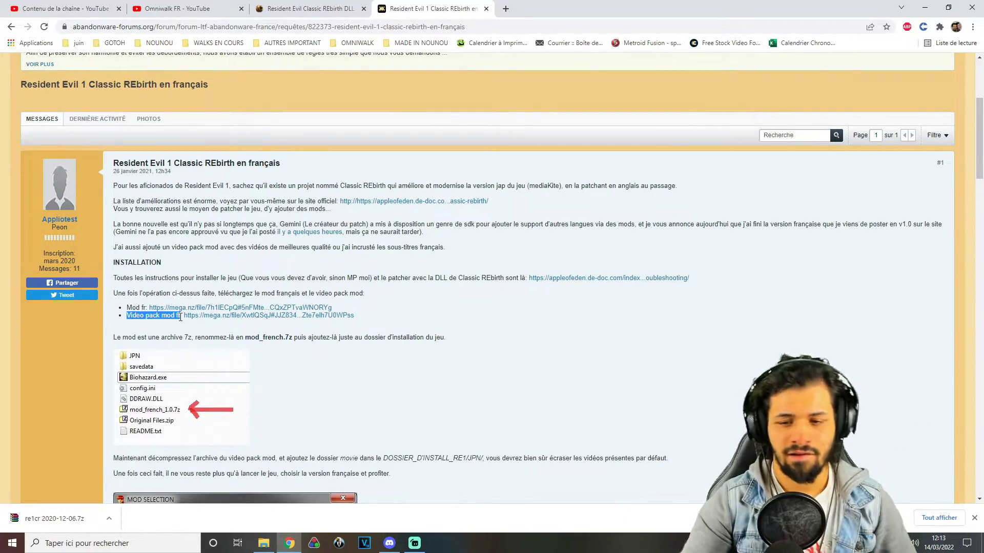
scroll(180, 316, down, 3)
scroll(236, 320, up, 3)
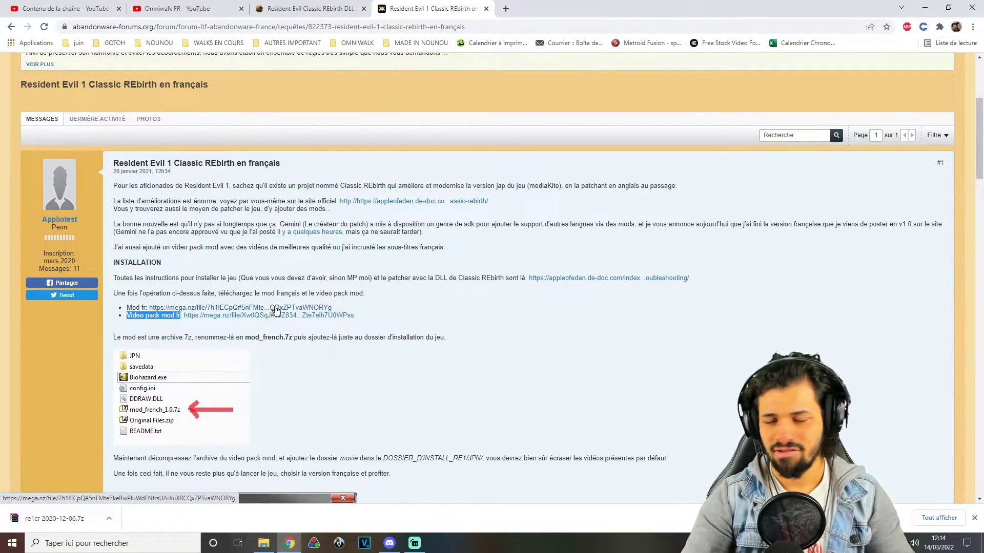
- Find reply #7 in the forum thread and open its MEGA folder link to the most recent mod versions
scroll(444, 354, down, 5)
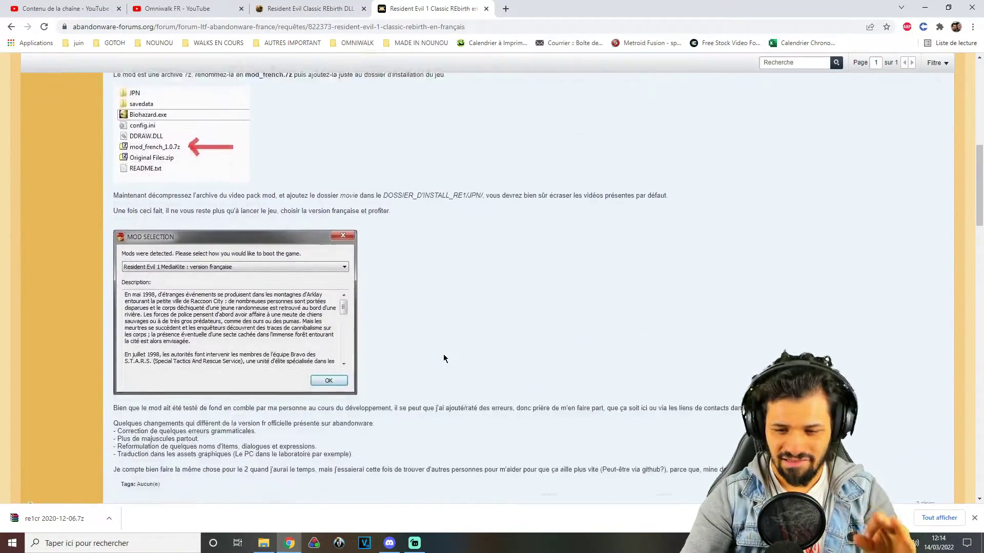
scroll(443, 354, down, 15)
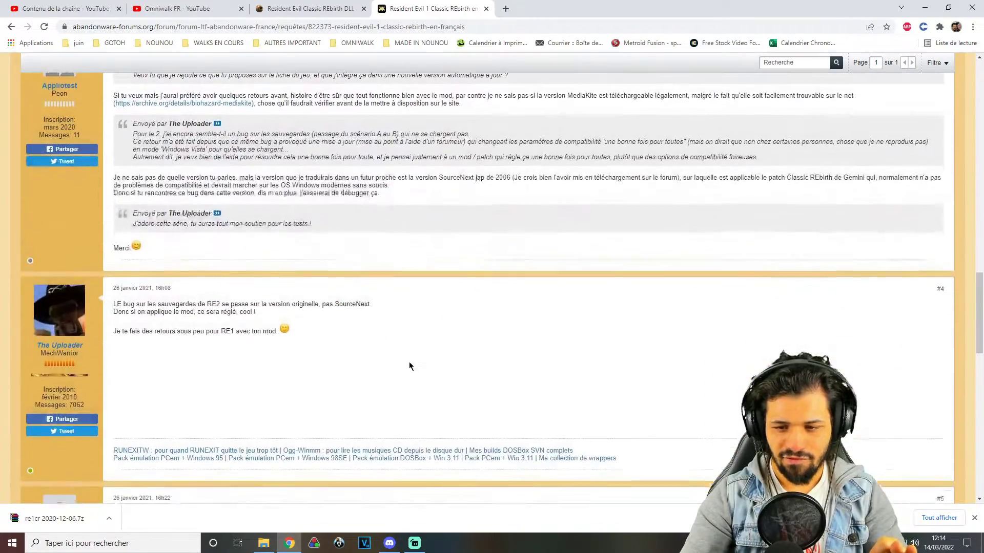
scroll(409, 365, down, 11)
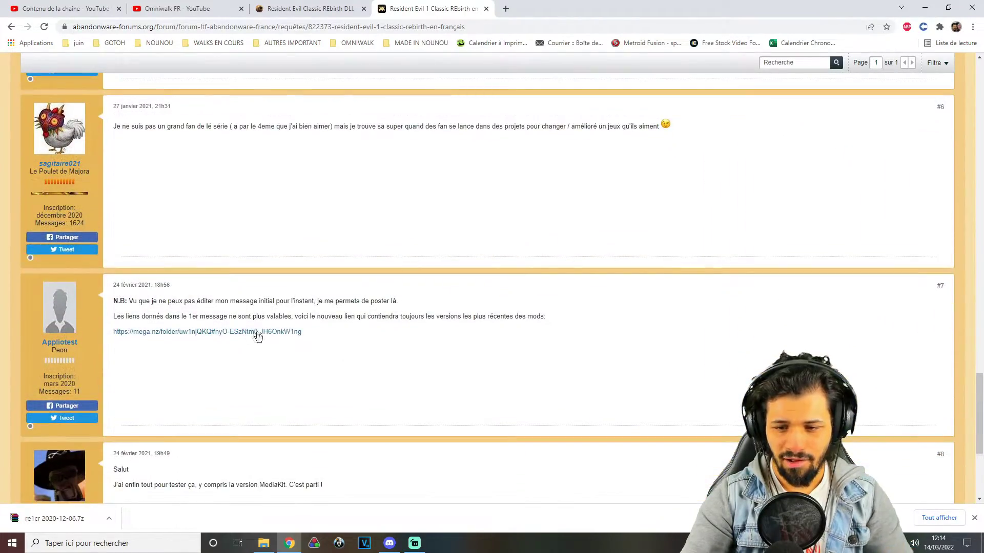
click(238, 332)
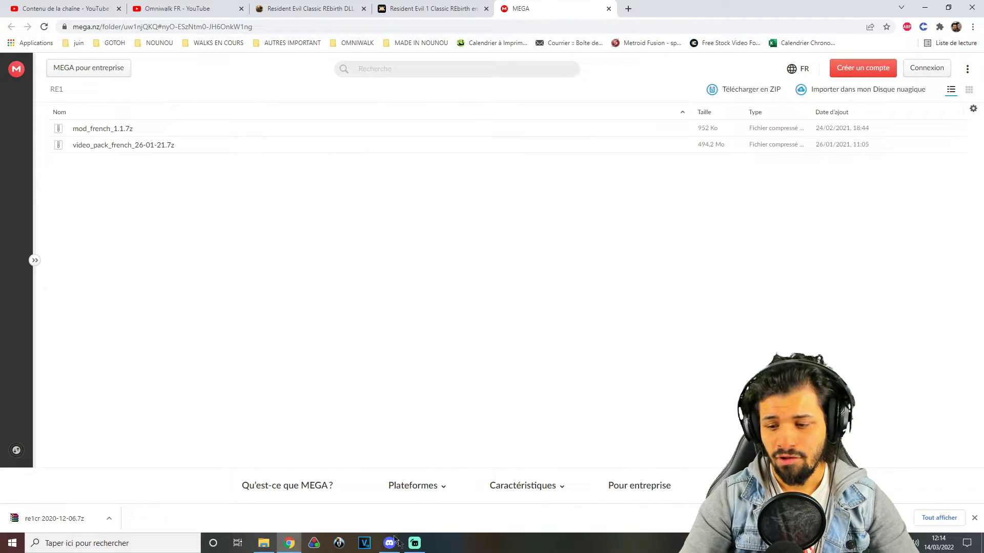
- Open Archive-7ab2.zip from the TEST folder, inspect the contents of its RE1 folder and close the archive
click(263, 543)
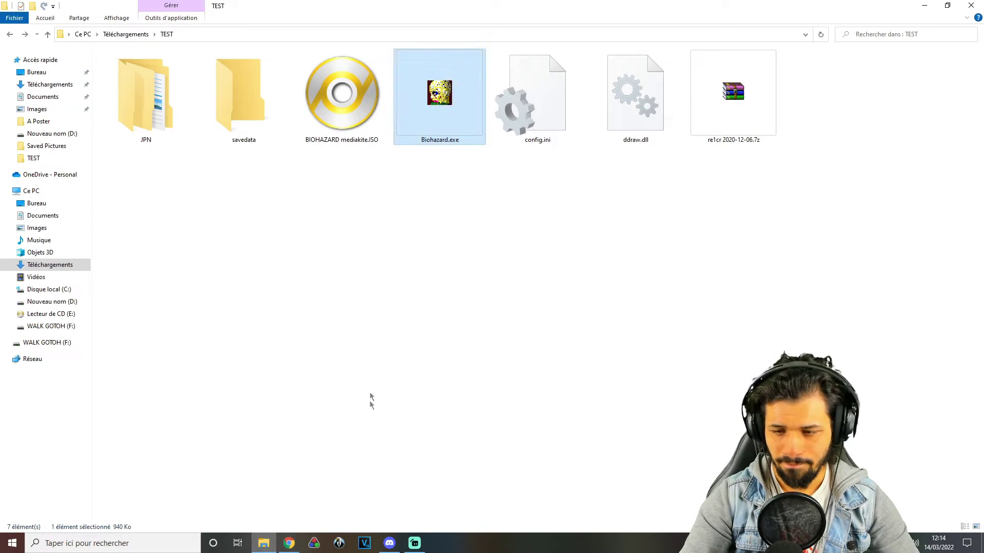
click(404, 249)
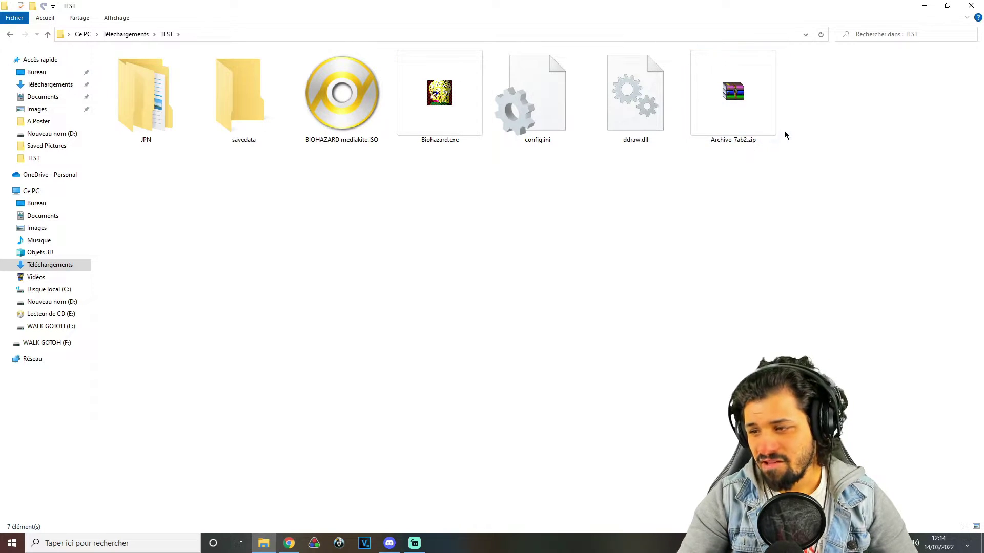
double_click(727, 100)
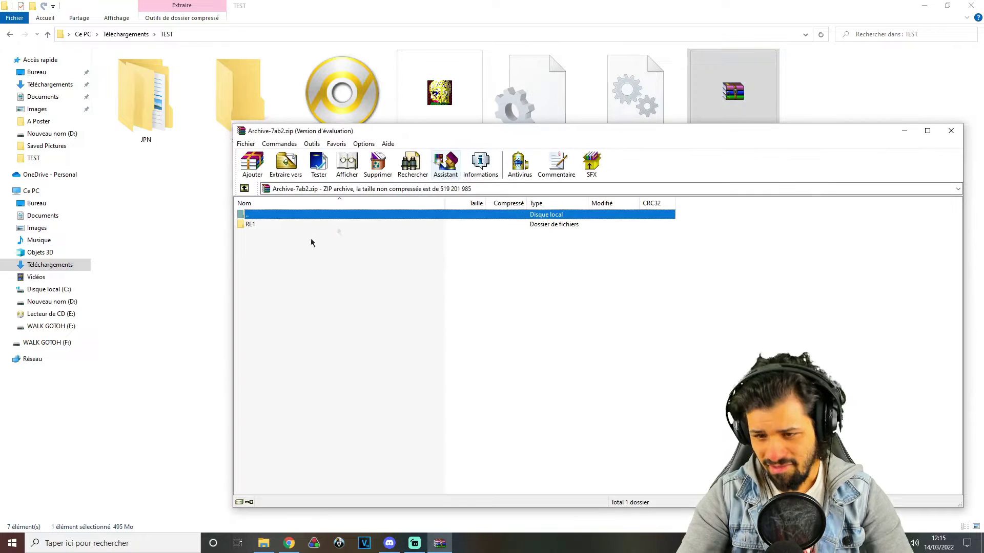
click(250, 224)
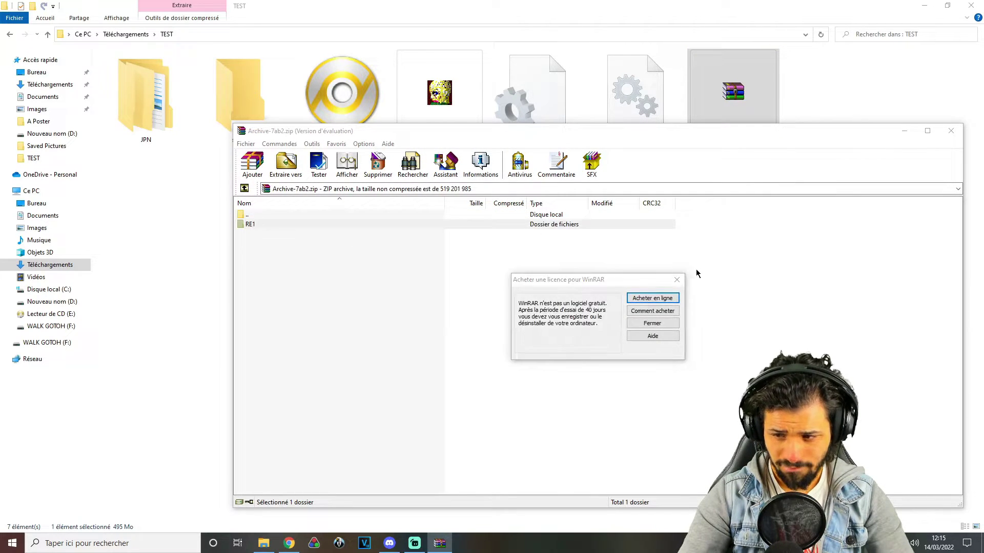
key(Escape)
click(250, 224)
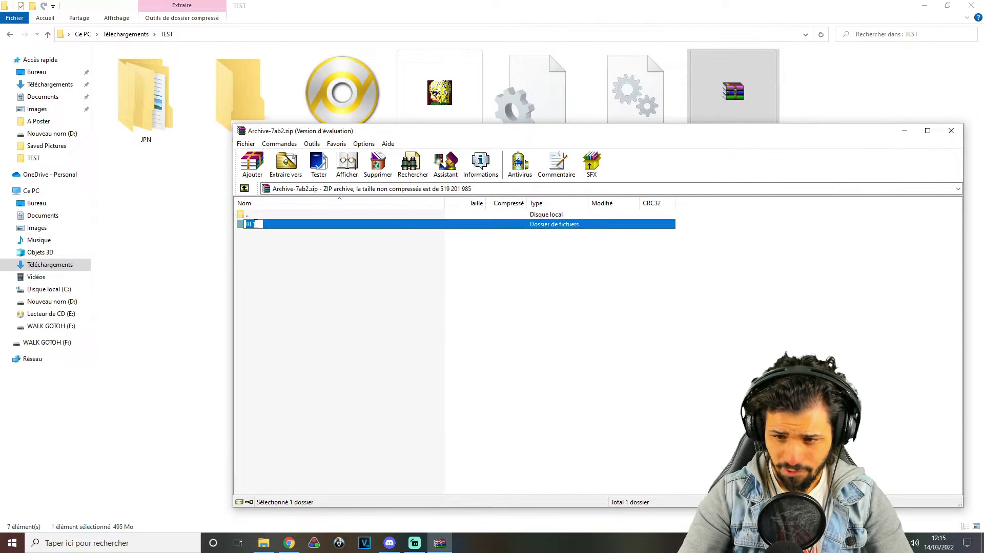
double_click(290, 226)
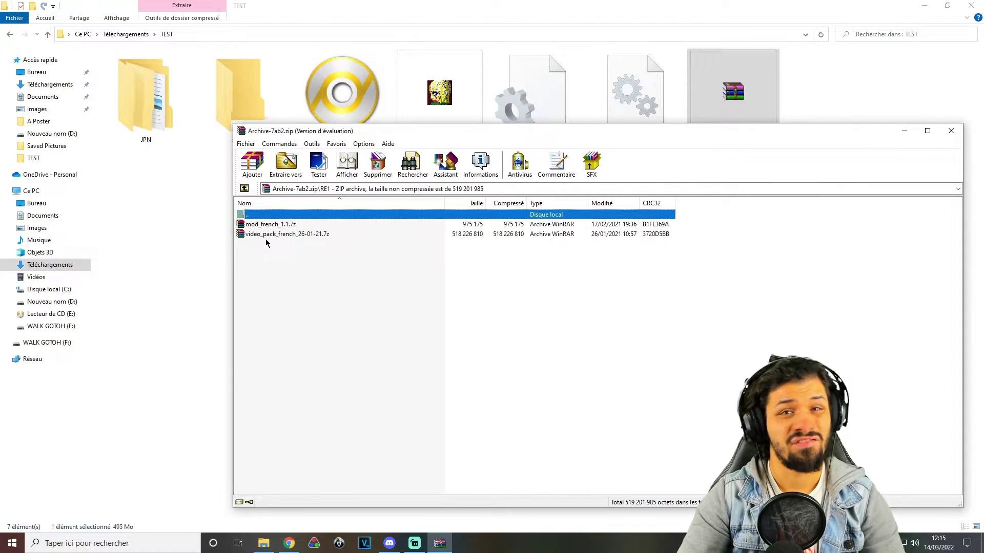
click(951, 130)
- Launch Biohazard.exe to review its configuration options and close them without saving
double_click(439, 123)
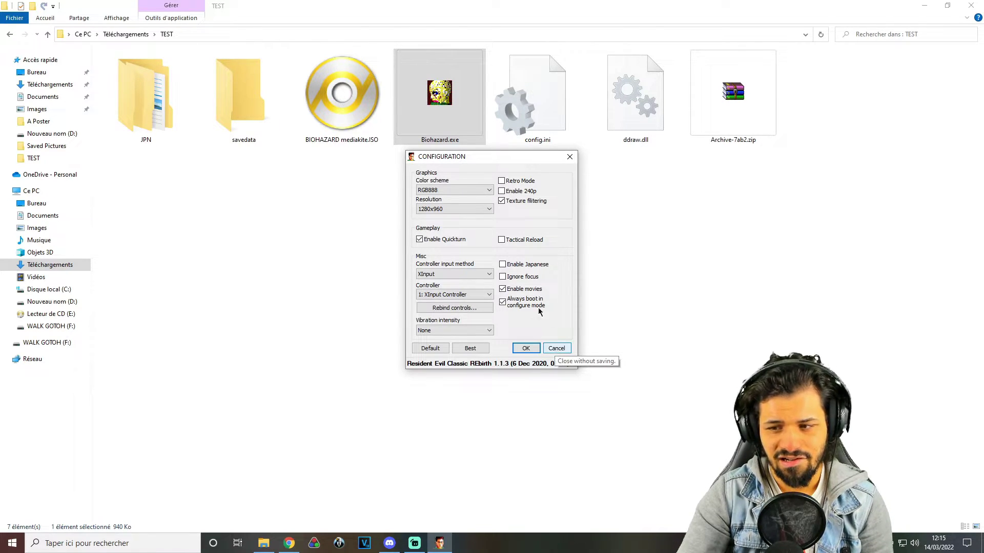
click(563, 352)
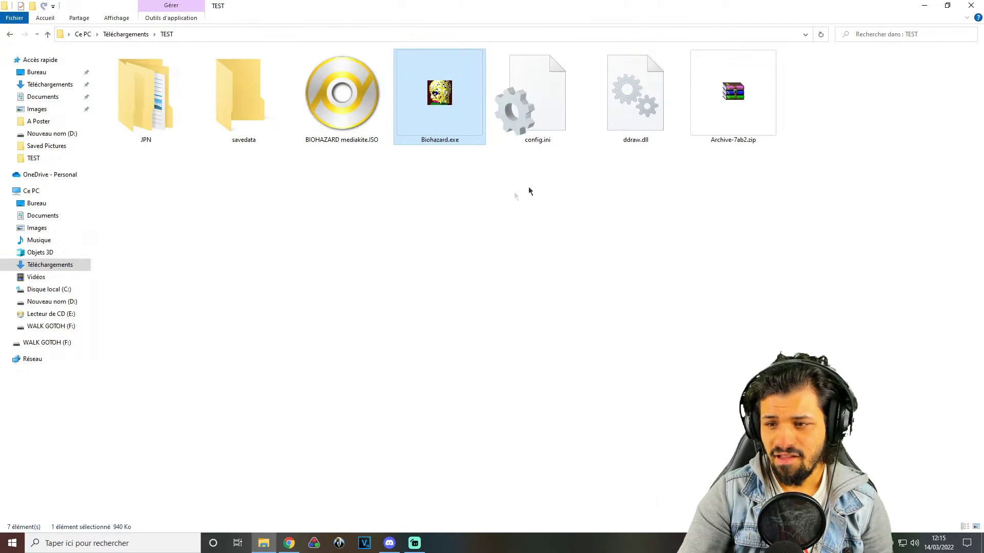
click(528, 117)
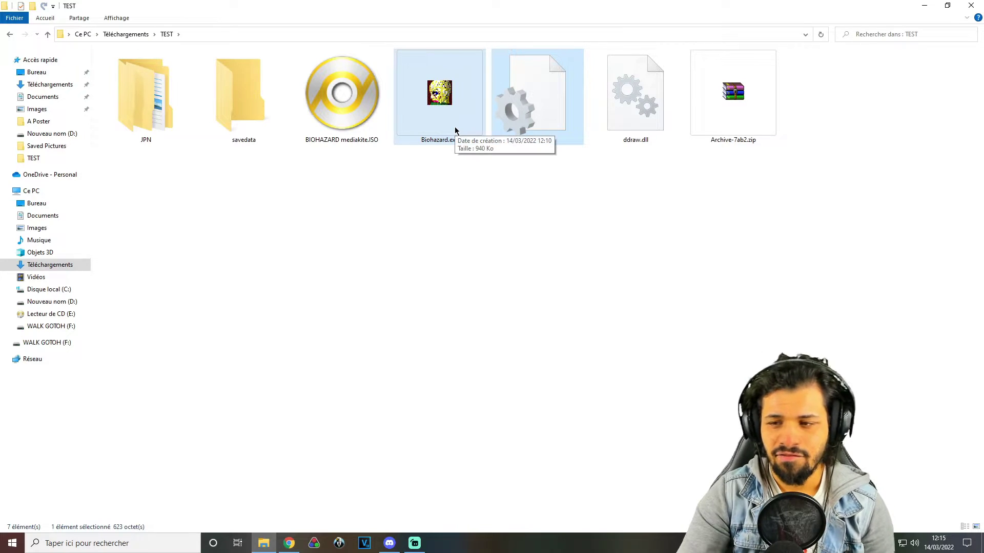
- Extract mod_french_1.1.7z from the RE1 folder of Archive-7ab2.zip into the TEST folder beside Biohazard.exe
click(743, 121)
double_click(743, 125)
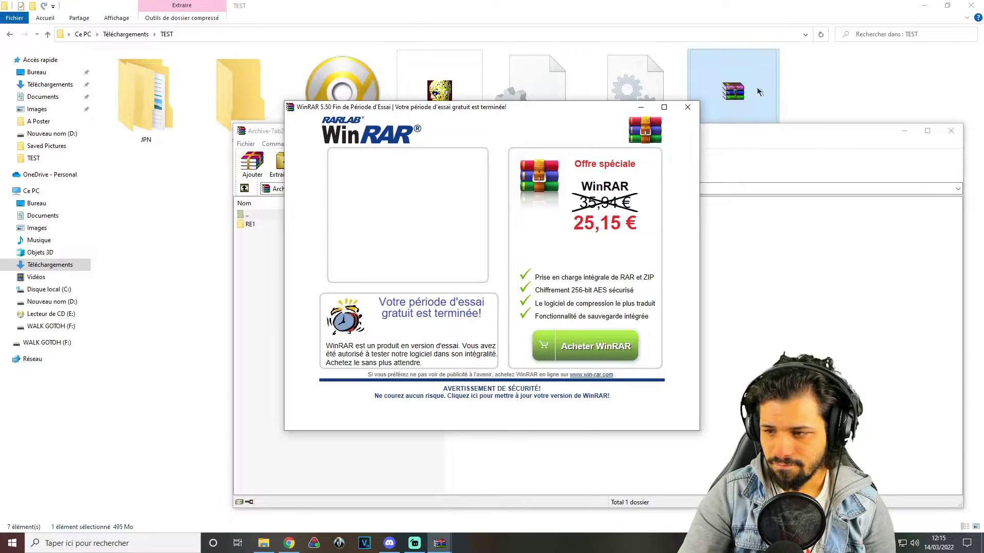
click(688, 104)
double_click(252, 224)
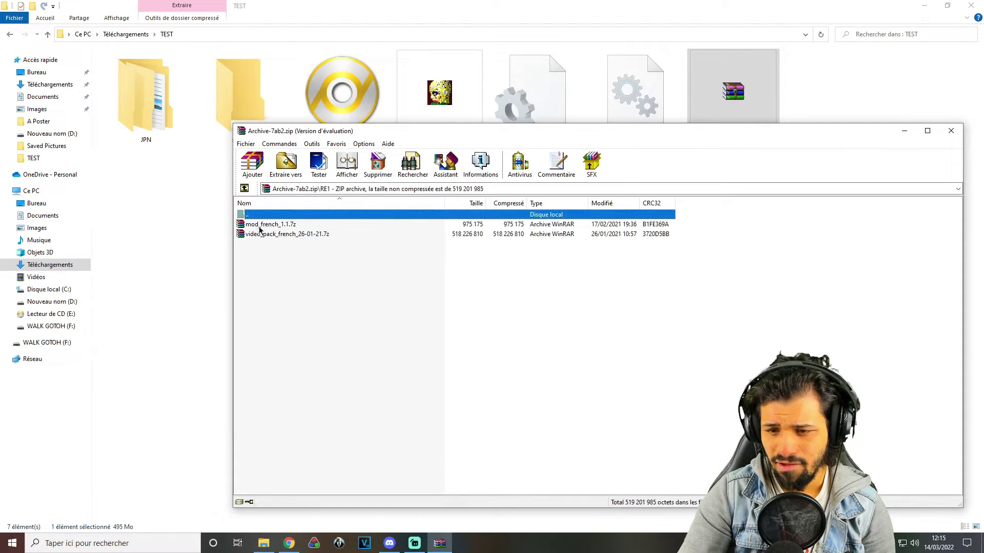
drag(279, 225, 209, 229)
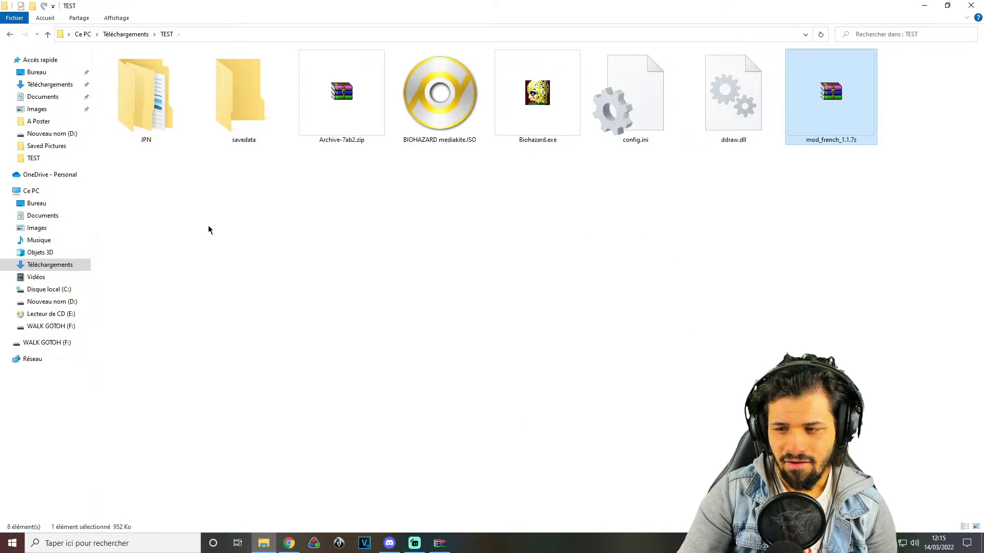
click(341, 225)
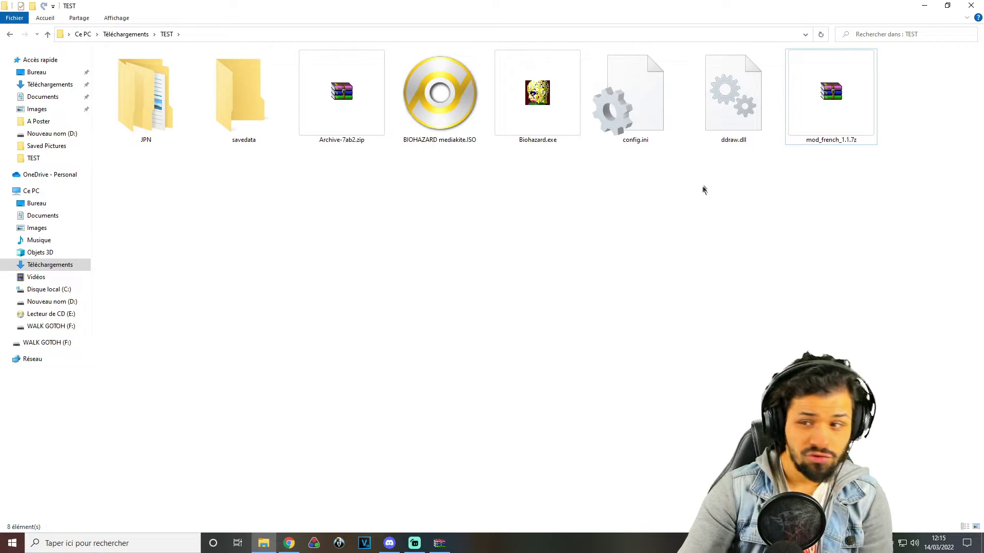
- Launch Biohazard.exe, accept the configuration and boot the game with the mod "Resident Evil 1 MediaKite : version française 1.1"
double_click(551, 125)
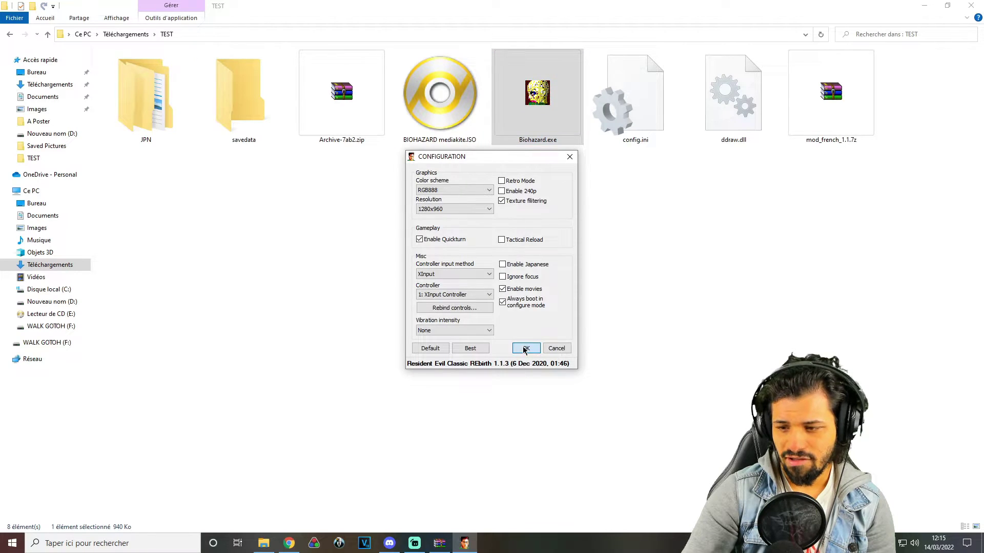
click(524, 348)
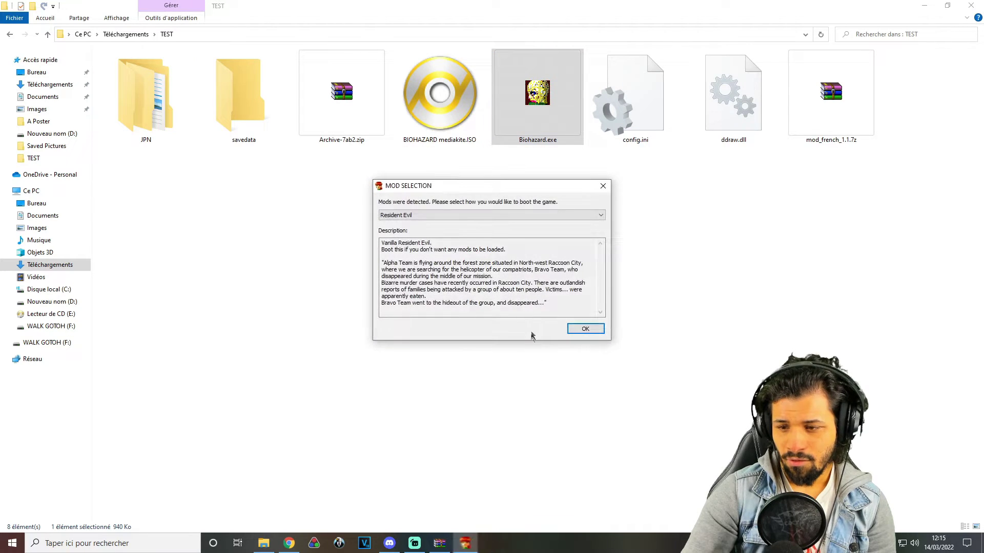
click(447, 214)
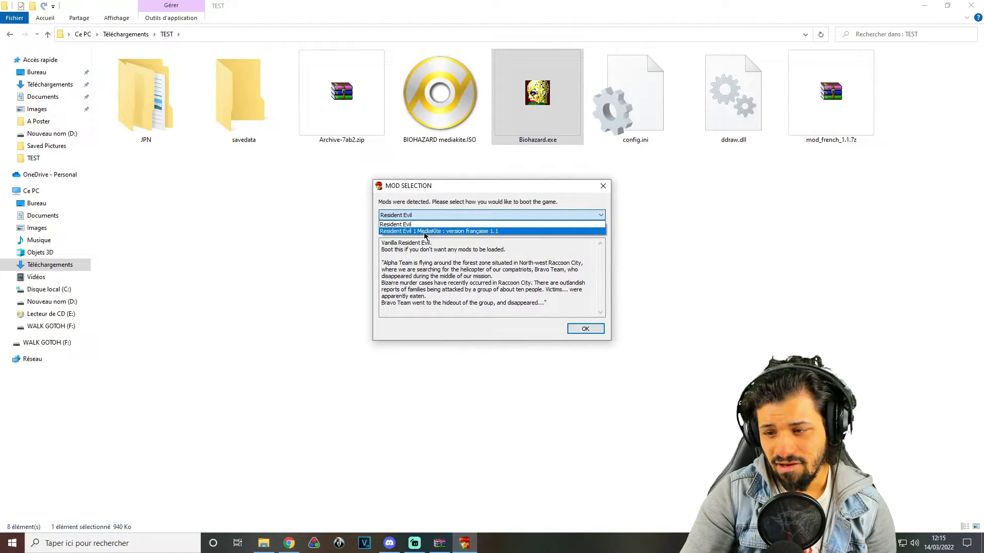
click(424, 231)
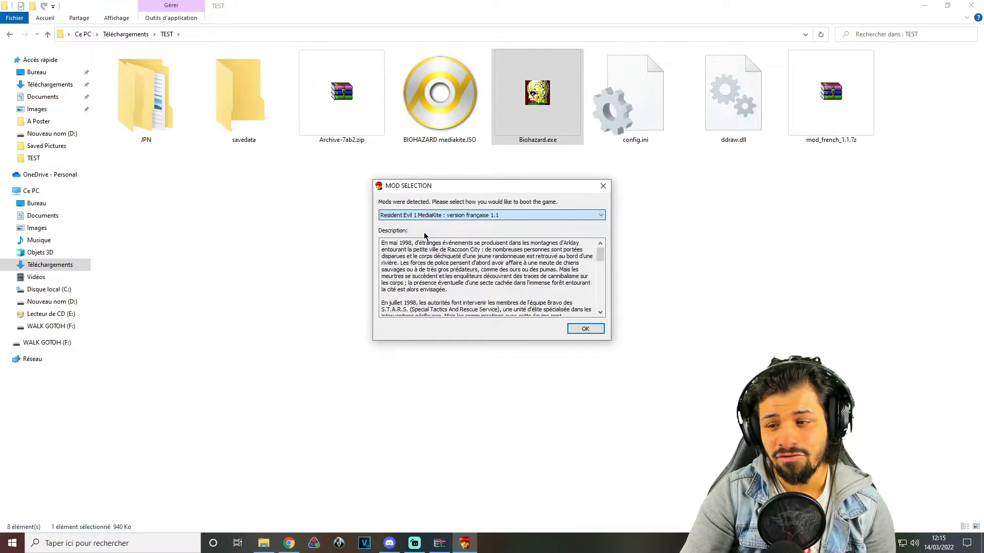
click(582, 329)
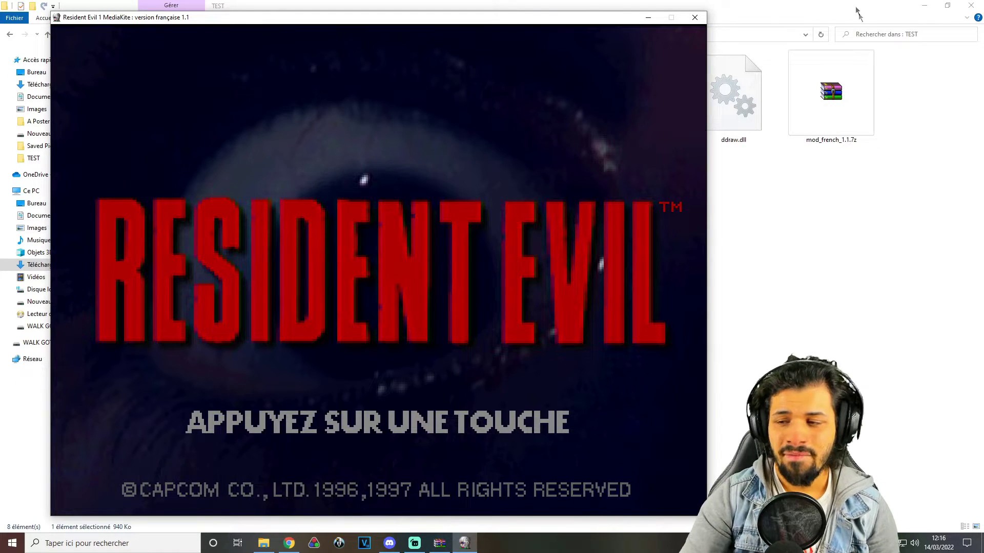
- Close the game and return to the open Archive-7ab2.zip window in WinRAR
click(695, 17)
click(279, 187)
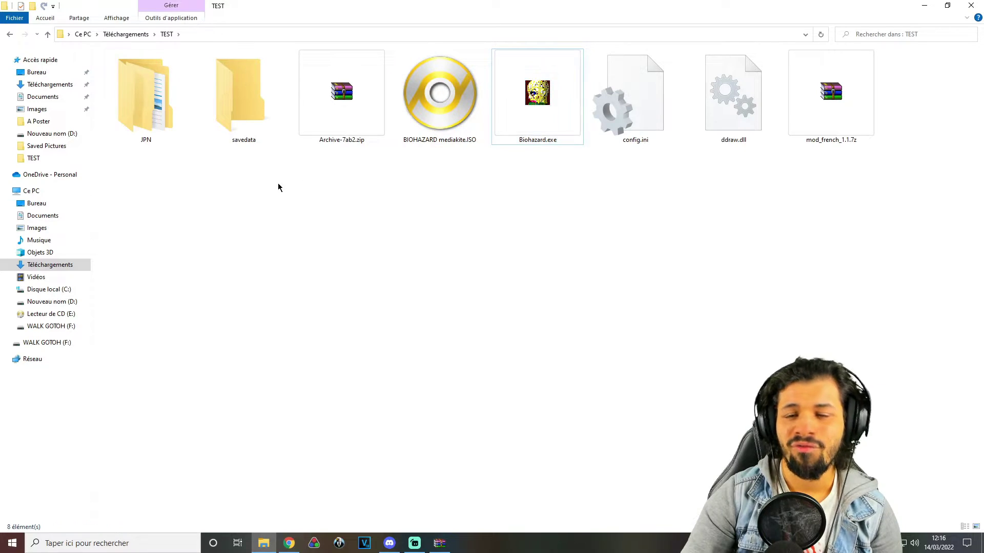
click(440, 543)
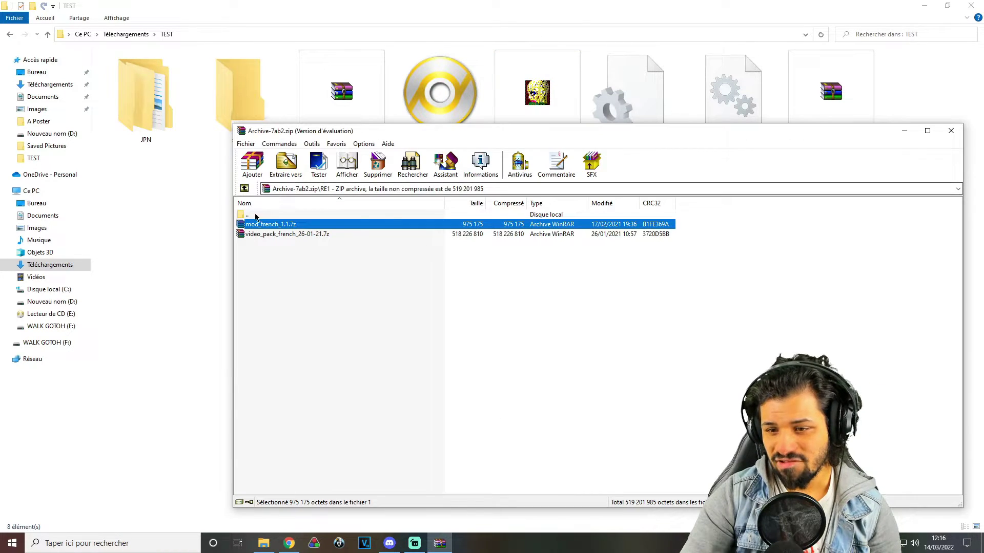
- Extract video_pack_french_26-01-21.7z from Archive-7ab2.zip into the TEST folder and close the archive window
drag(267, 236, 211, 243)
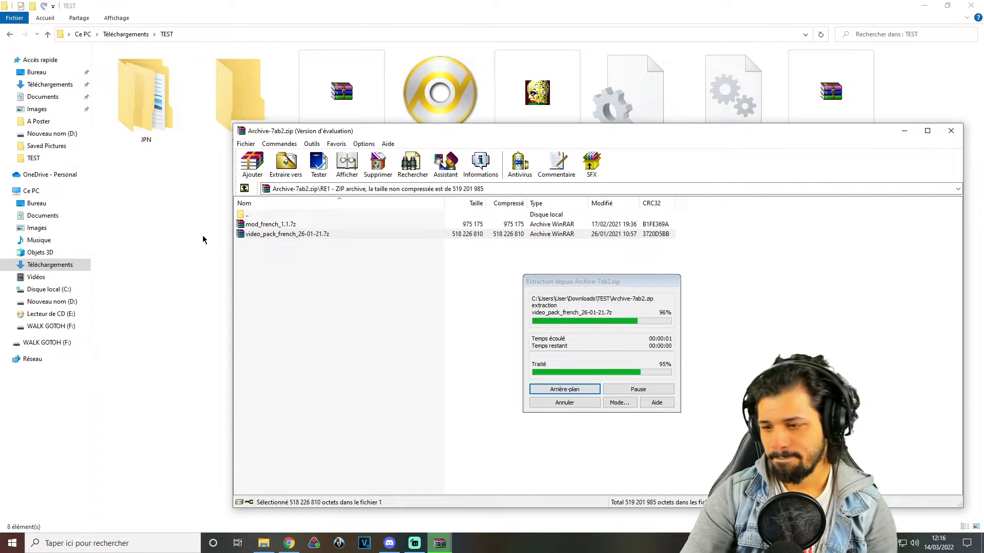
right_click(440, 543)
click(439, 533)
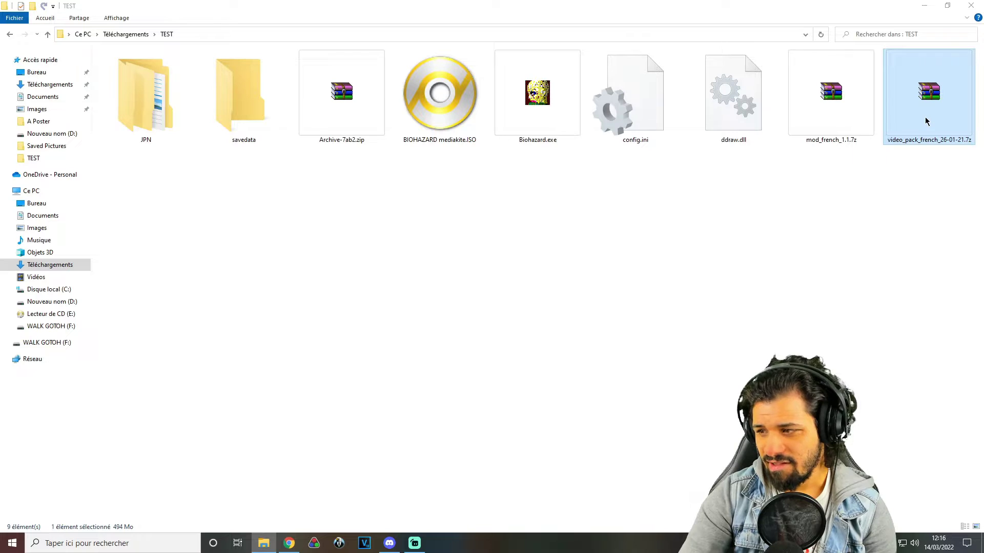
- Open video_pack_french_26-01-21.7z in WinRAR, check its movie folder, and open the game's JPN\movie folder as the destination
double_click(928, 121)
click(687, 108)
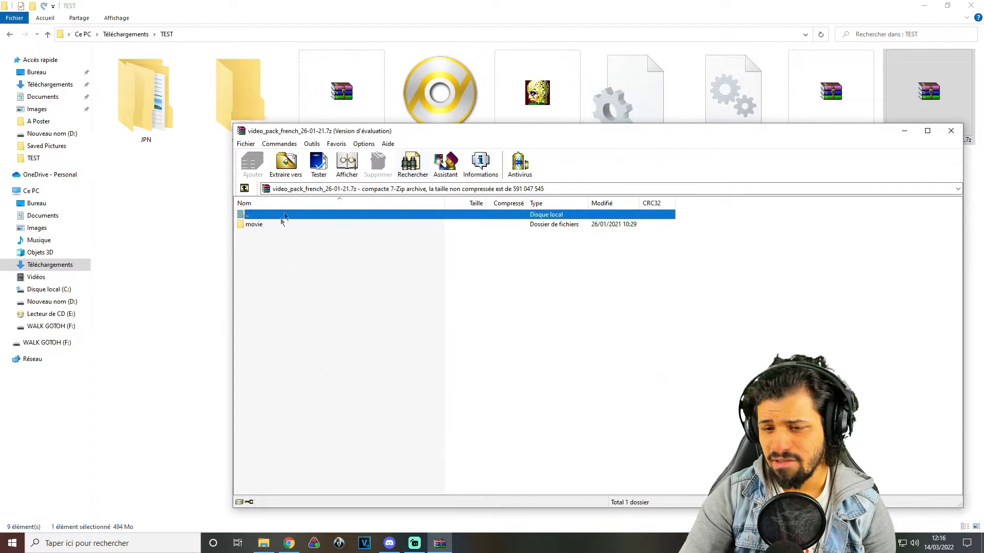
double_click(253, 225)
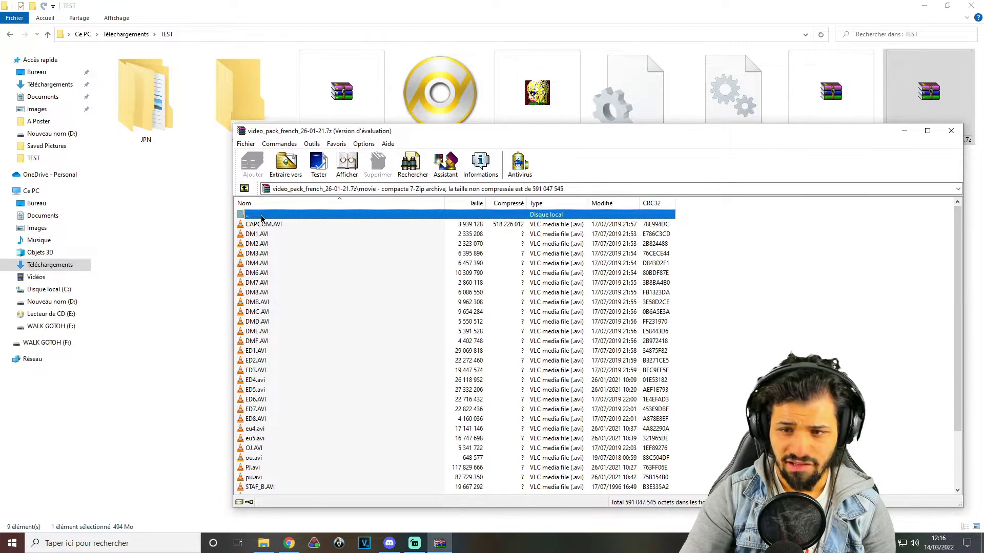
double_click(261, 216)
double_click(164, 113)
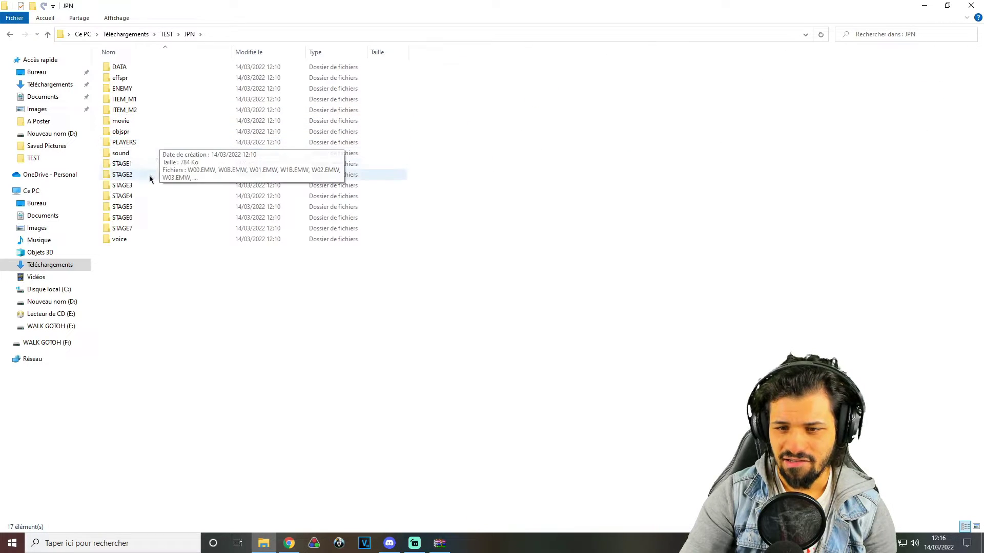
double_click(125, 122)
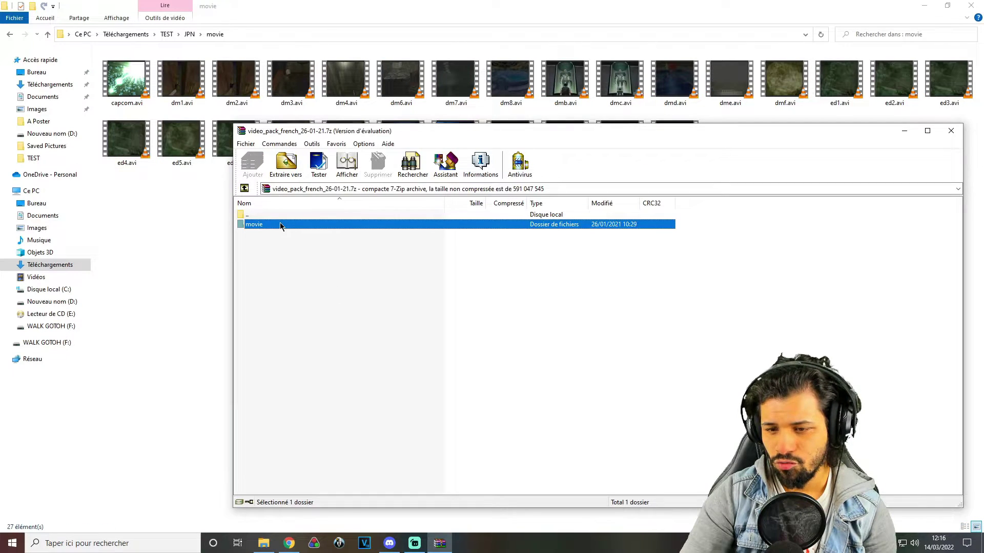
- Extract all the videos from the archive's movie folder into JPN\movie, replacing the files with identical names
double_click(281, 226)
drag(748, 228, 474, 431)
drag(267, 325, 187, 285)
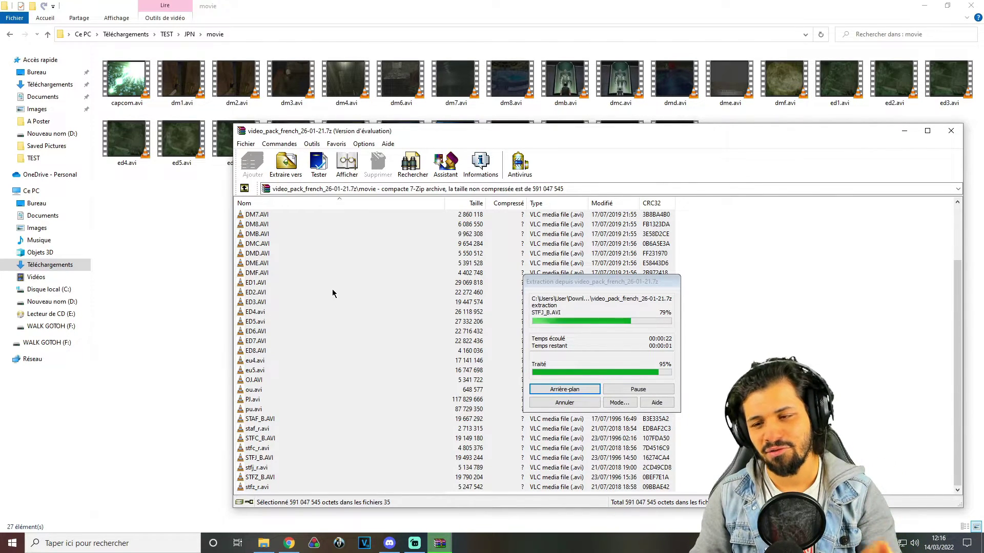
click(387, 524)
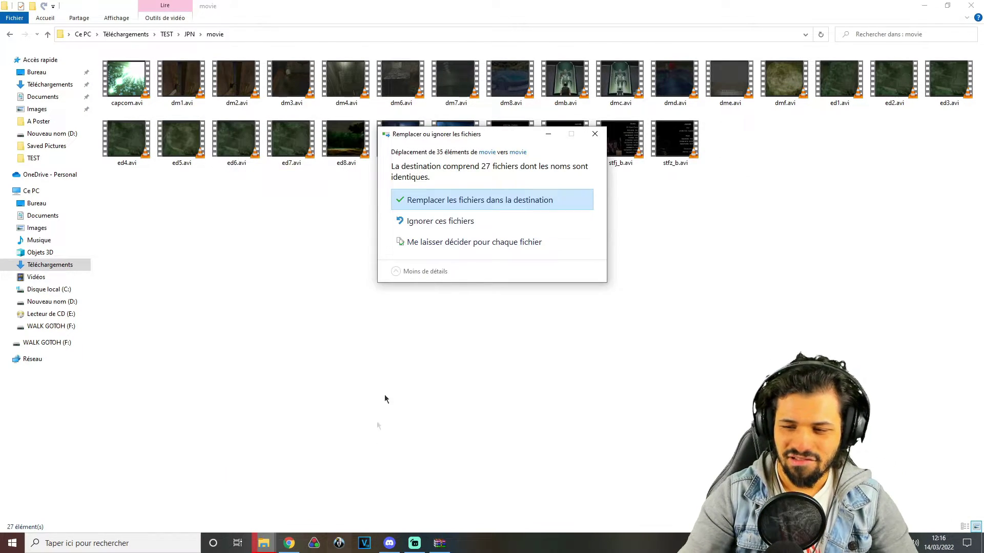
click(463, 200)
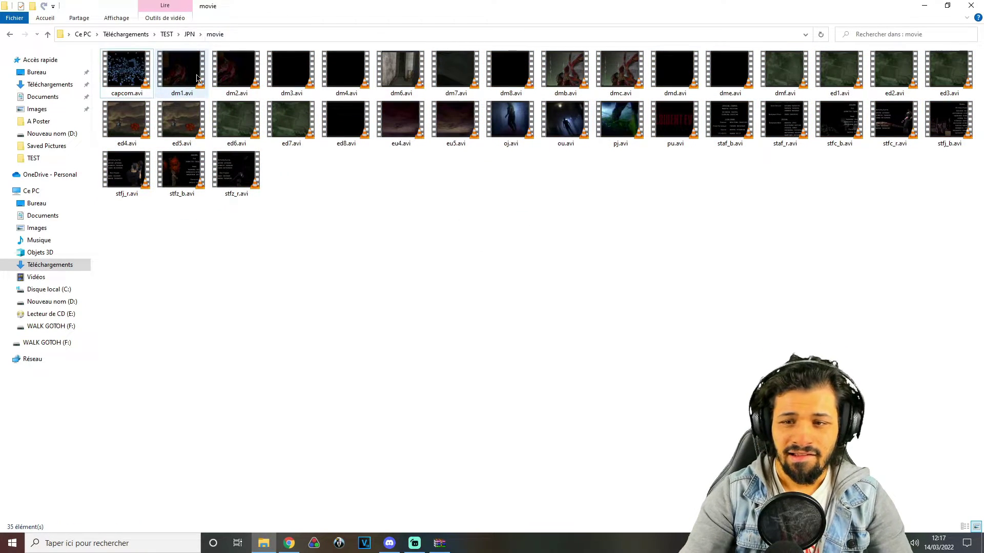
- Return to the TEST folder and close the WinRAR window of the video pack
click(189, 34)
click(172, 34)
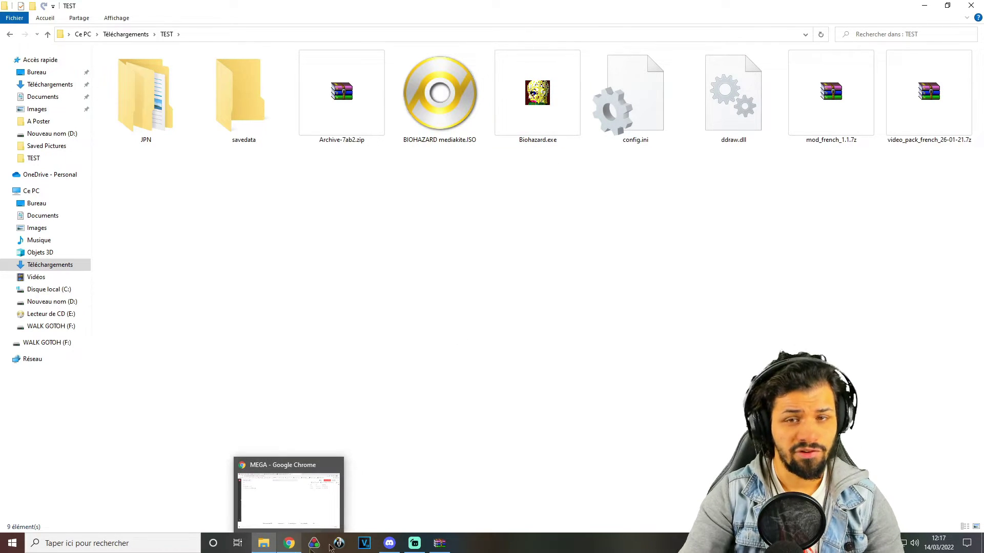
right_click(439, 535)
click(435, 521)
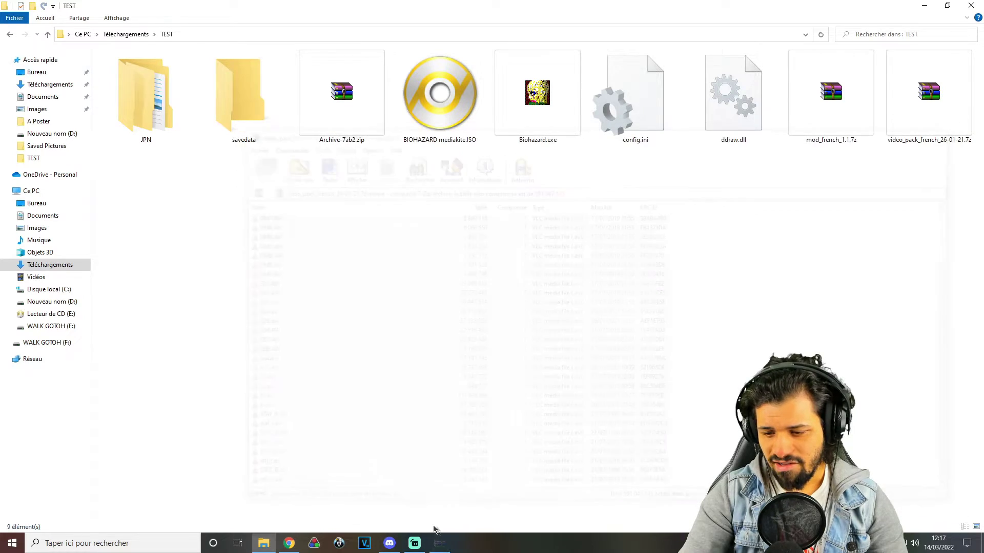
- Switch to Chrome and open the Real Survivor mod page from The Apple of Eden's Resident Evil 1 Classic REbirth downloads
click(289, 544)
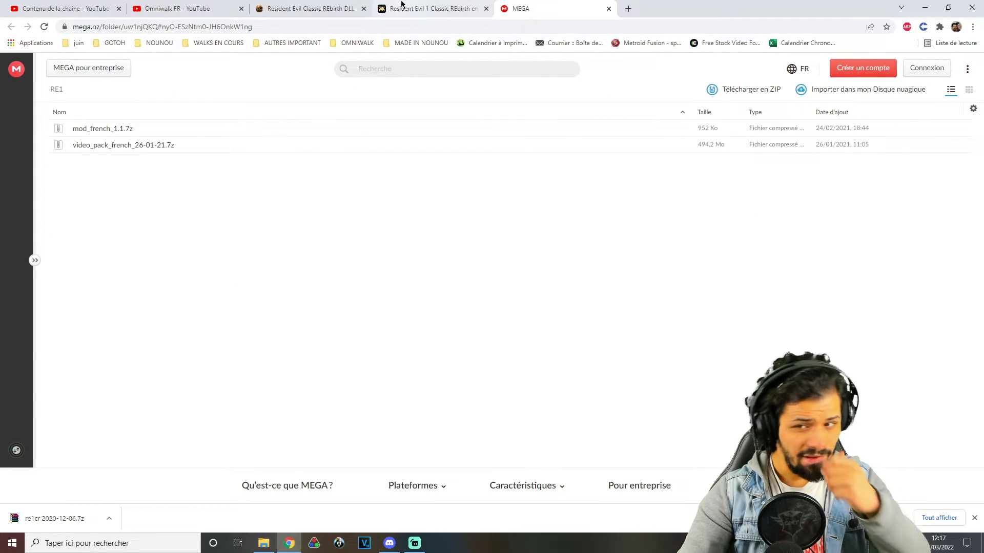
click(338, 8)
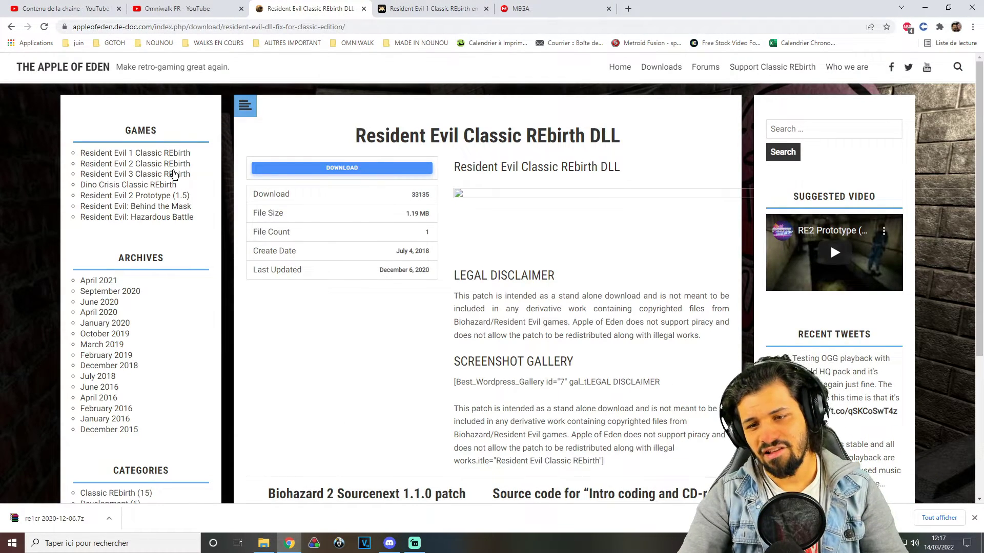
click(174, 154)
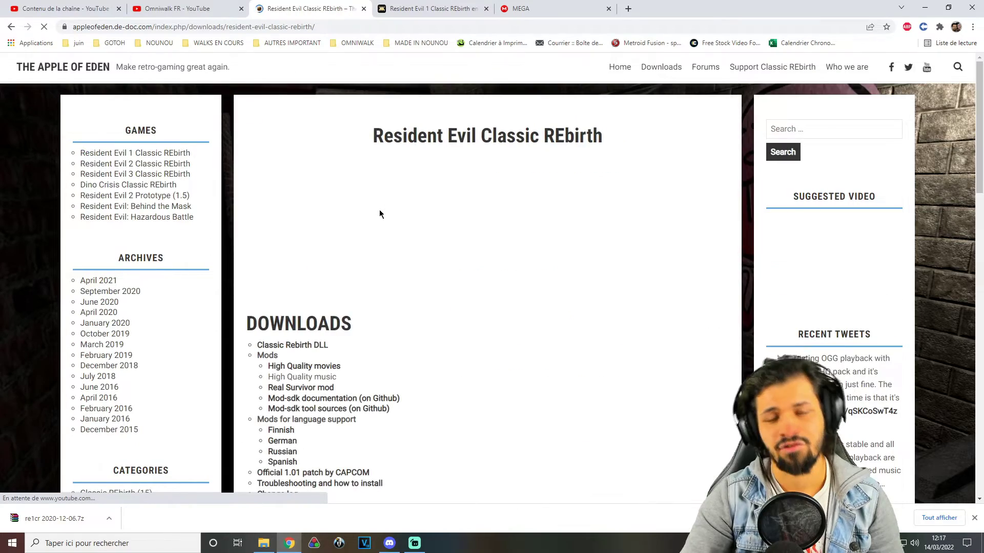
scroll(425, 297, down, 2)
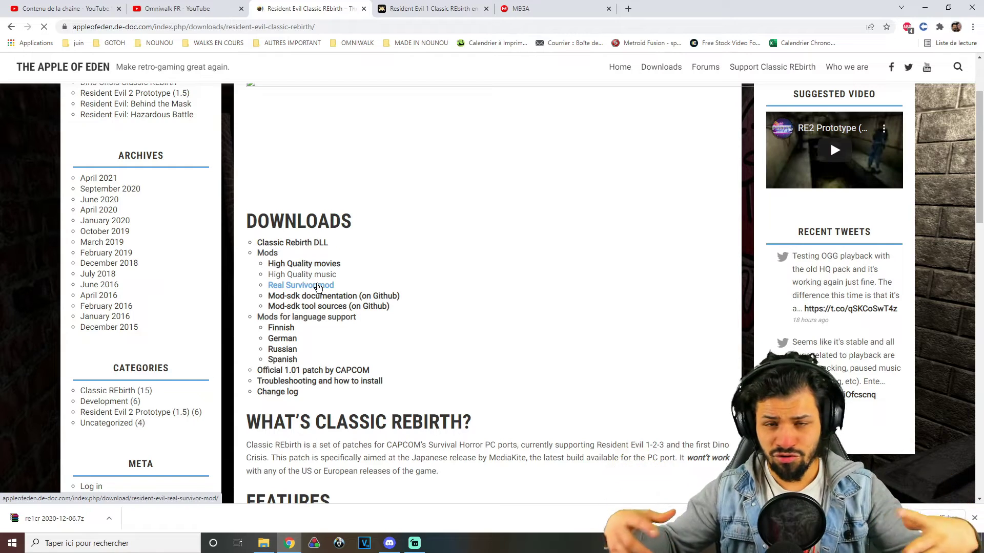
click(318, 285)
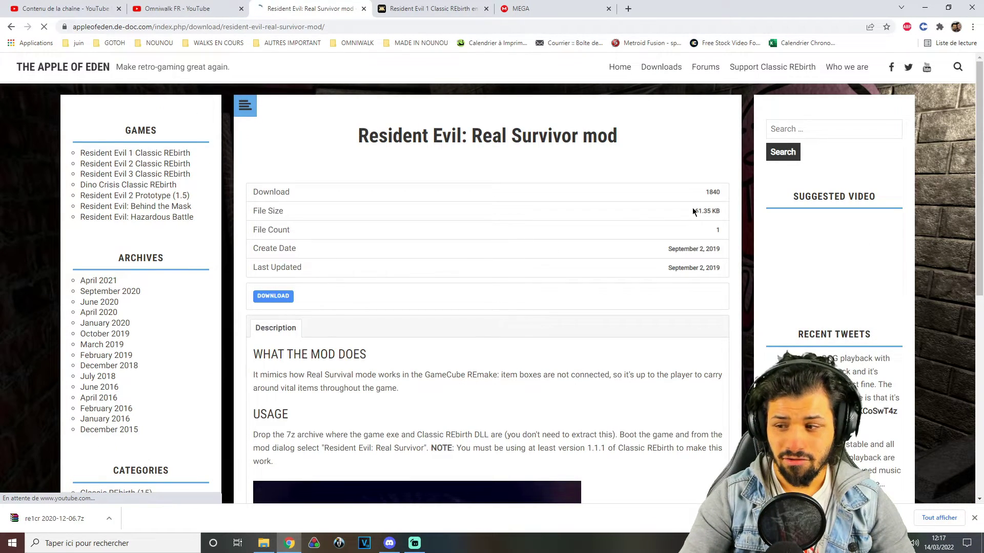
- Download mod_realsurvivor.7z into the TEST folder and return to that folder in File Explorer
click(471, 308)
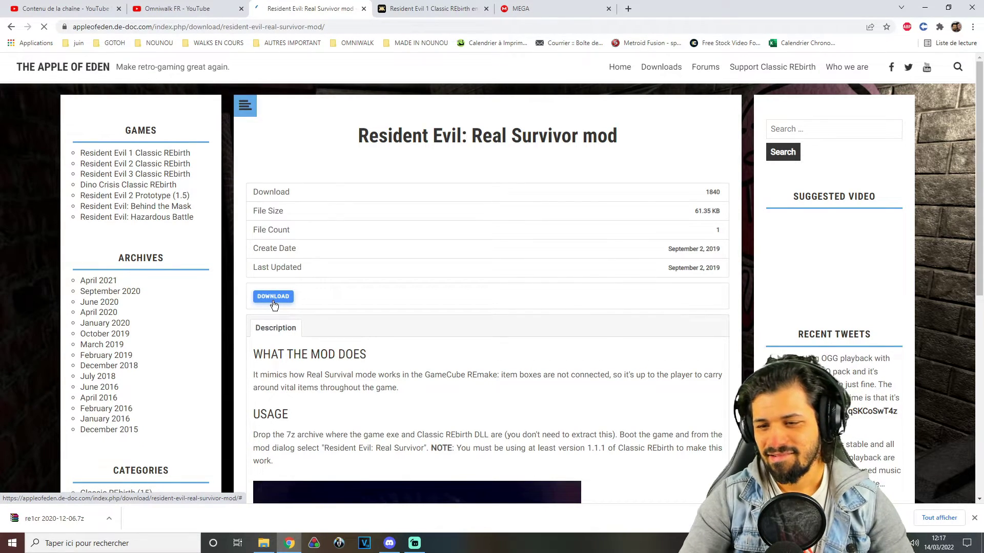
click(273, 297)
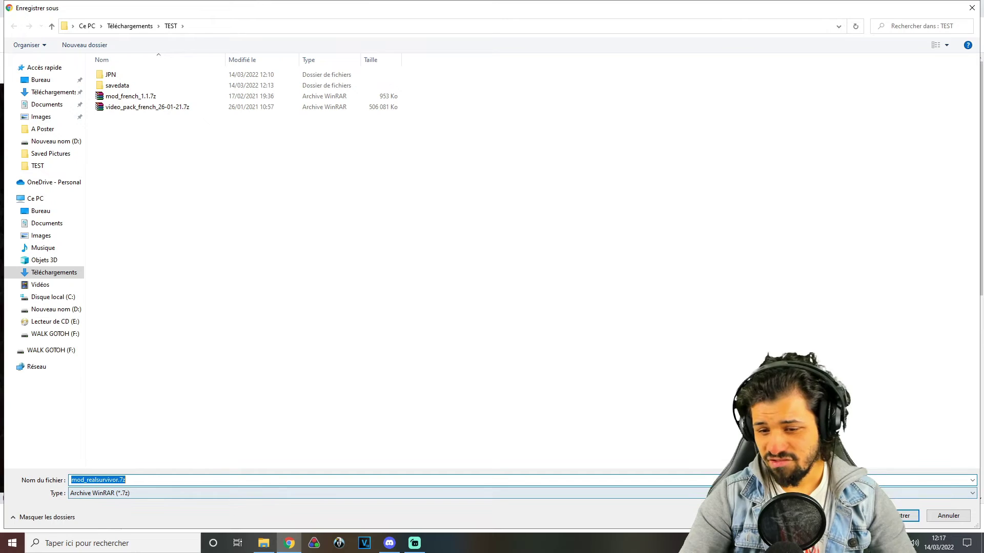
click(902, 517)
click(326, 490)
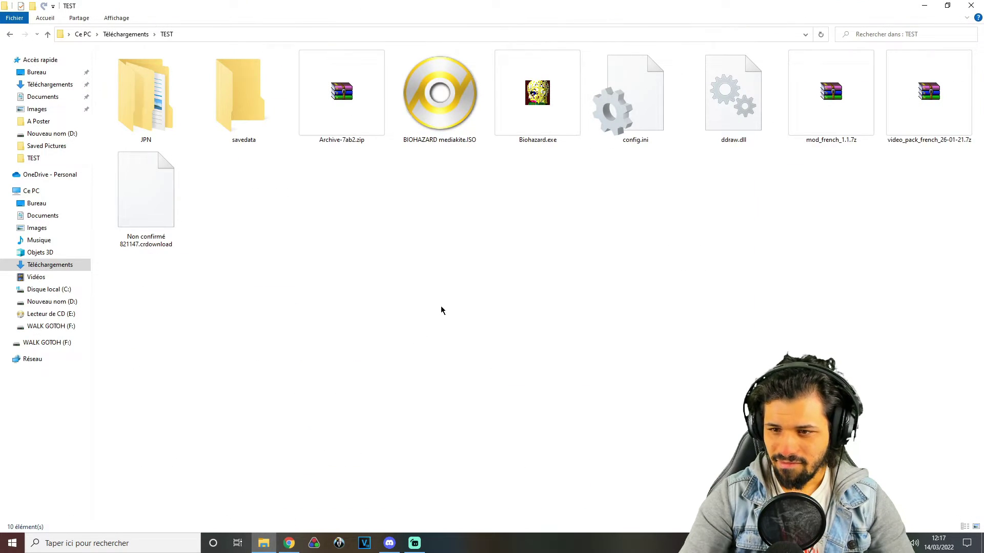
click(149, 219)
click(289, 264)
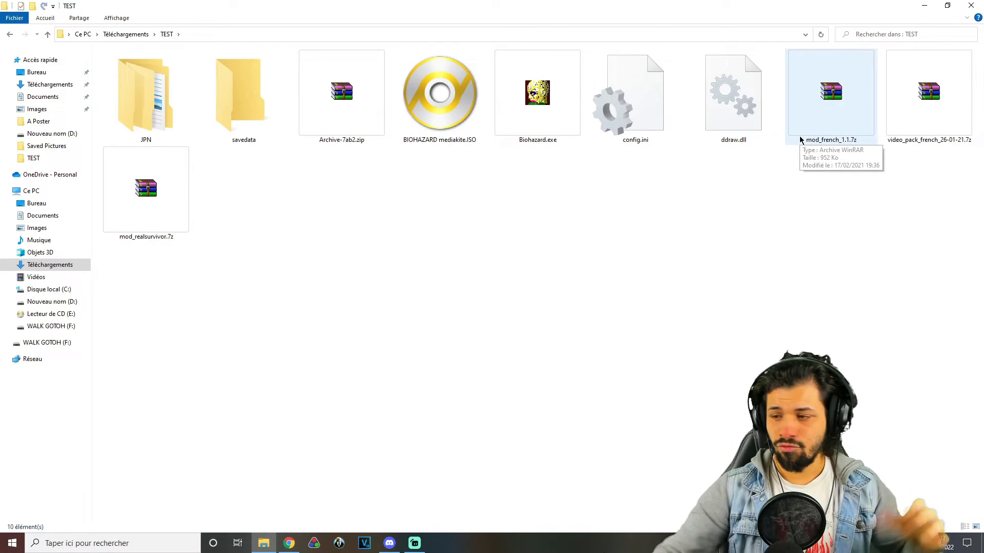
- Launch Biohazard.exe, accept the configuration and choose the mod "Resident Evil: Real Survivor" for booting the game
double_click(537, 132)
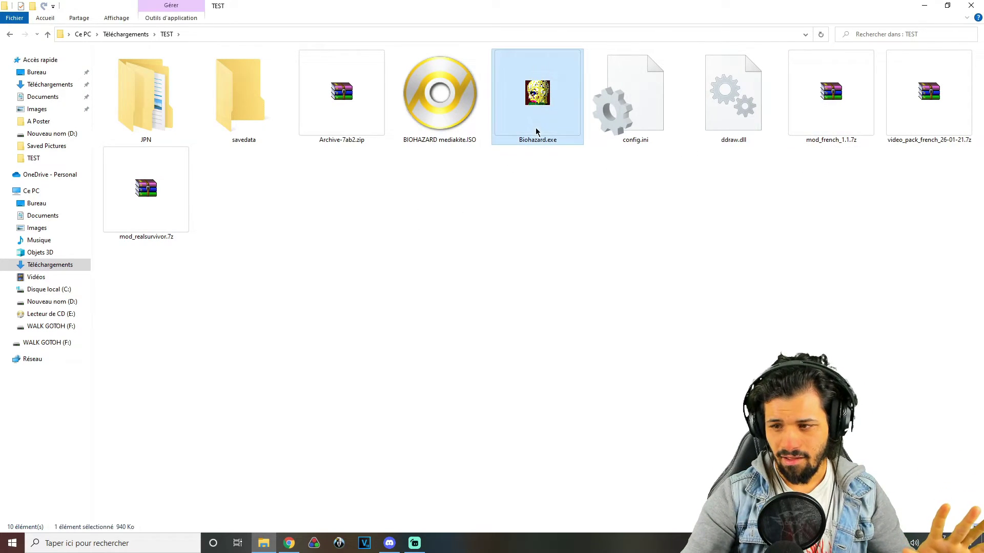
click(528, 350)
click(458, 215)
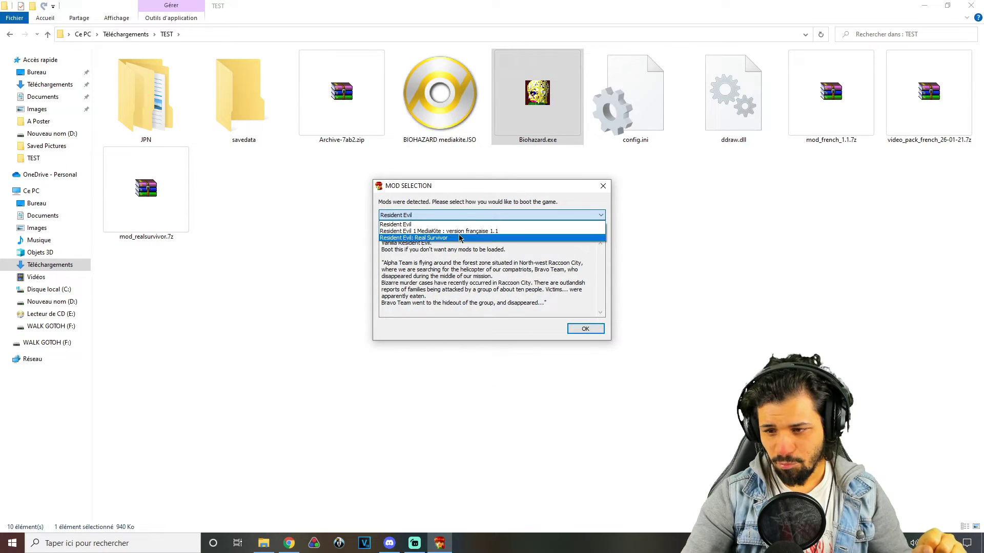
click(460, 237)
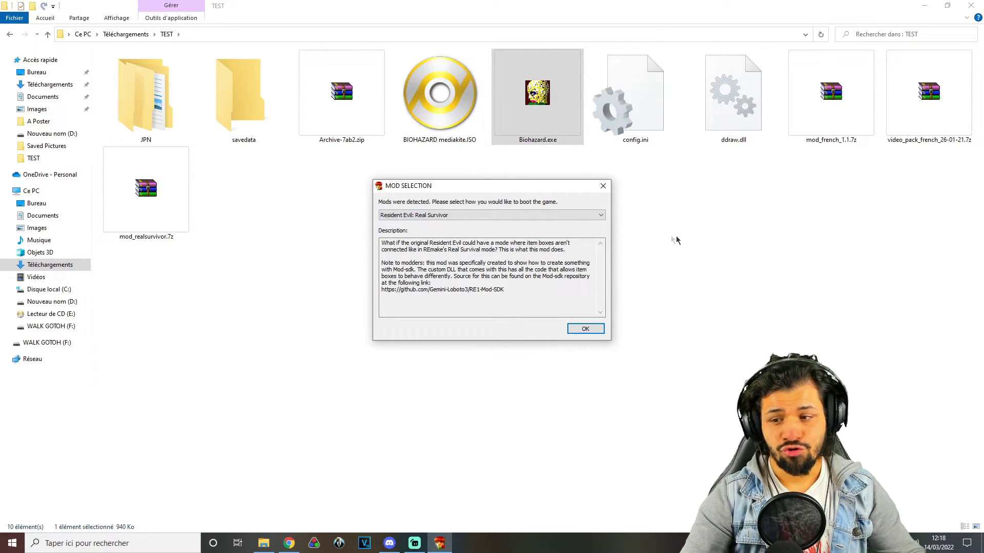